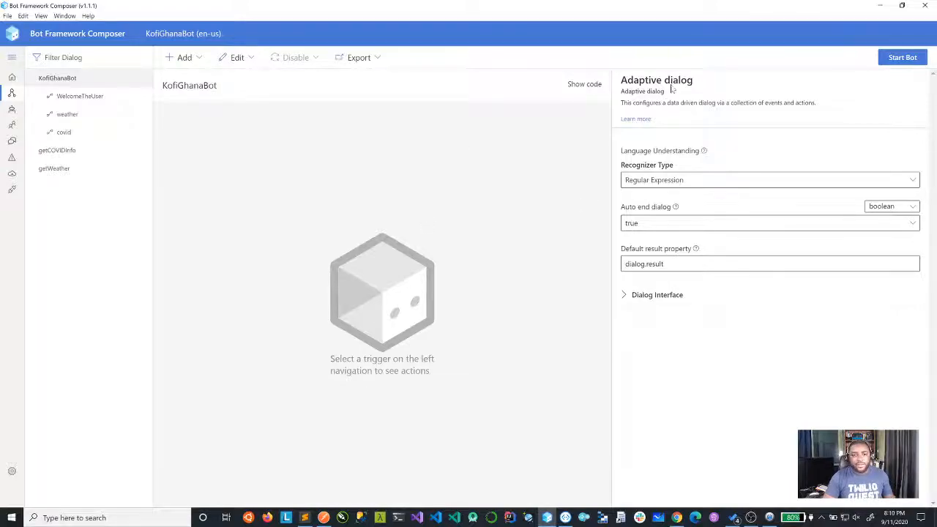
Start the KofiGhanaBot bot and copy its local messages endpoint URL
{"action": "left_click", "coordinate": [899, 58]}
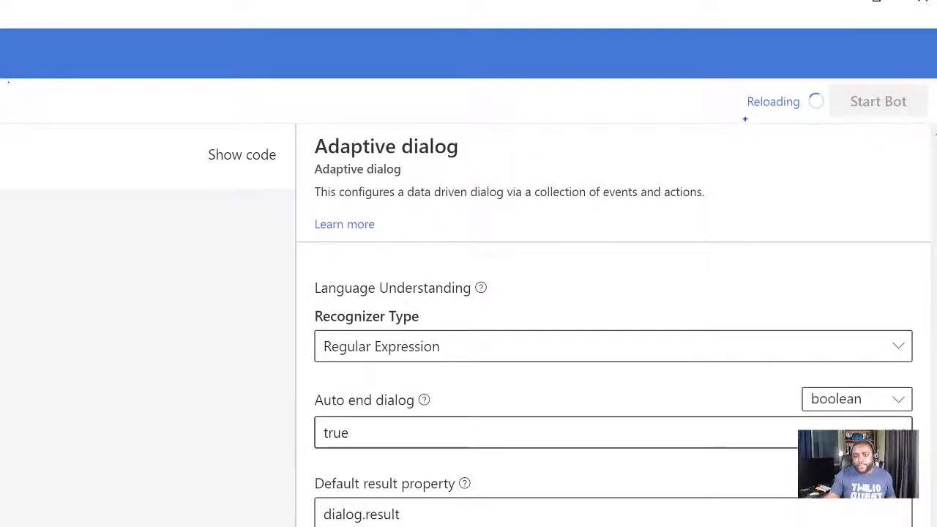
{"action": "mouse_move", "coordinate": [742, 115]}
{"action": "left_mouse_down"}
{"action": "mouse_move", "coordinate": [816, 110]}
{"action": "mouse_move", "coordinate": [751, 119]}
{"action": "left_mouse_up"}
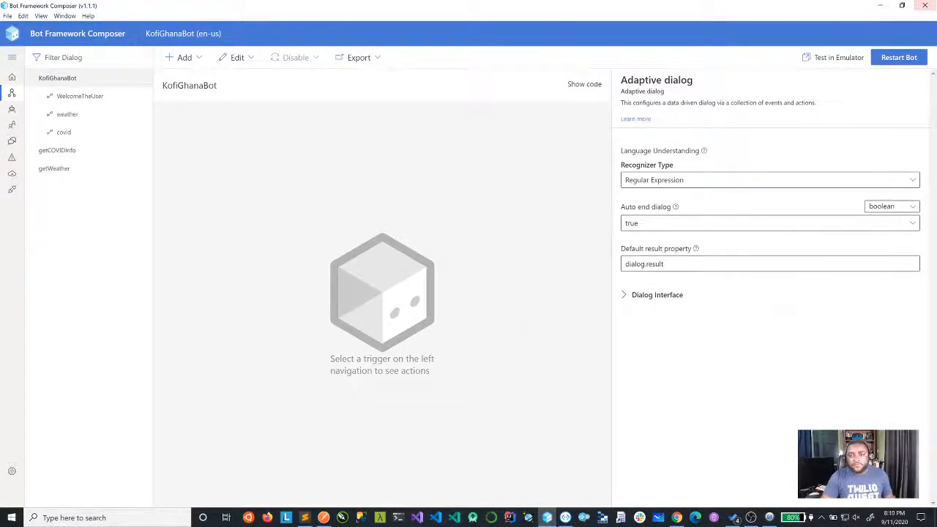
{"action": "mouse_move", "coordinate": [838, 62]}
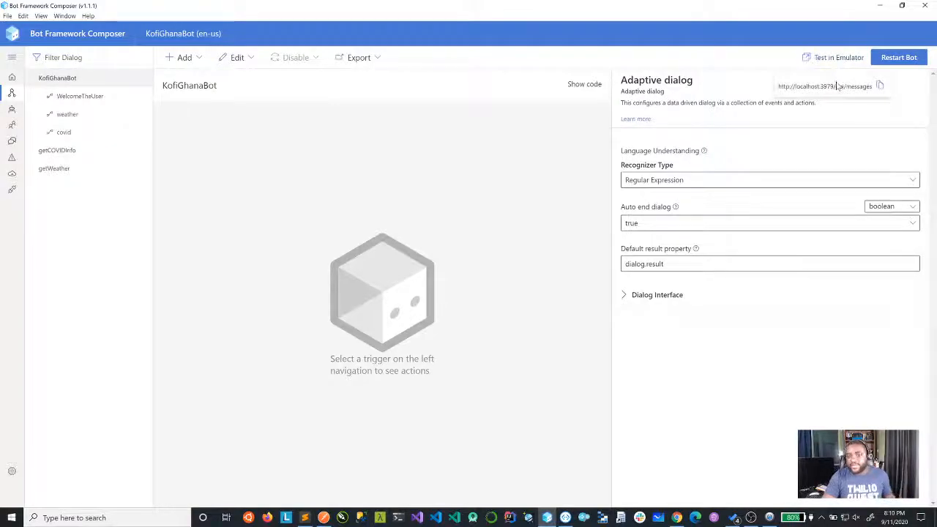
{"action": "left_click", "coordinate": [880, 87]}
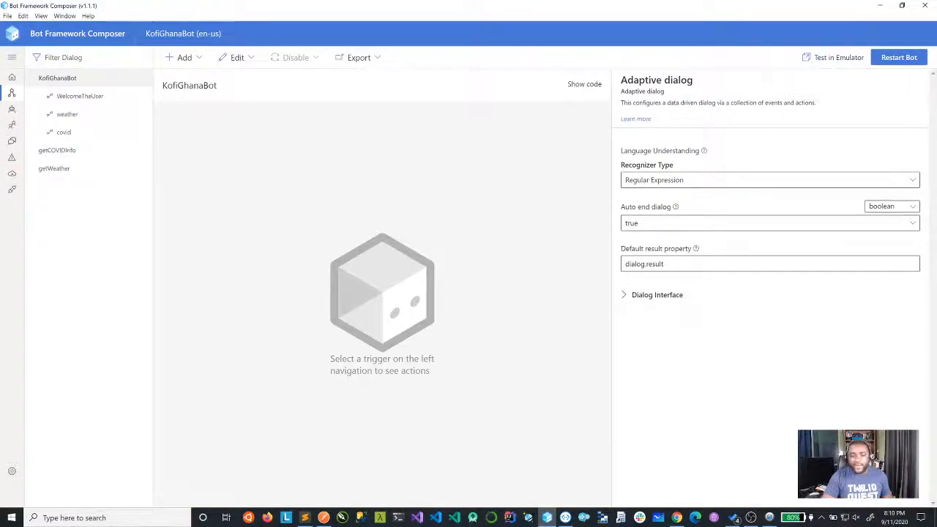
{"action": "left_click", "coordinate": [564, 517]}
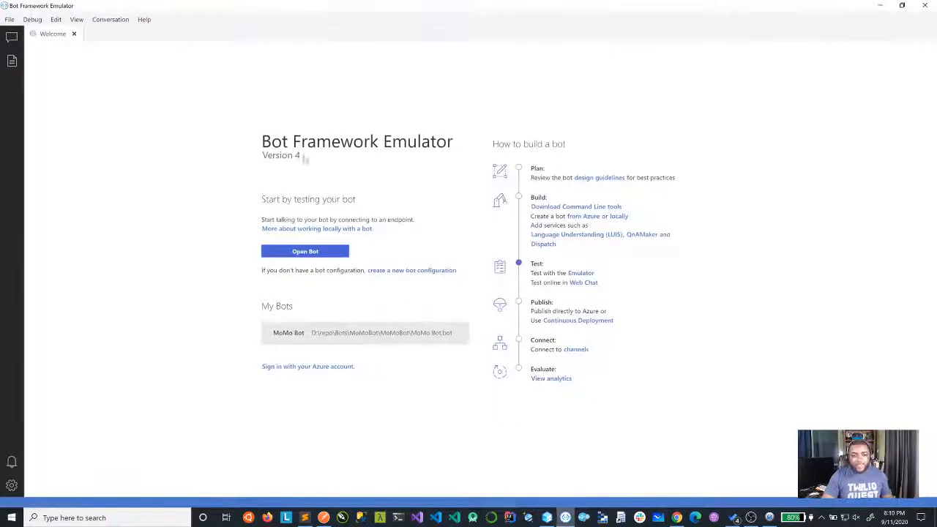
{"action": "left_click", "coordinate": [280, 253]}
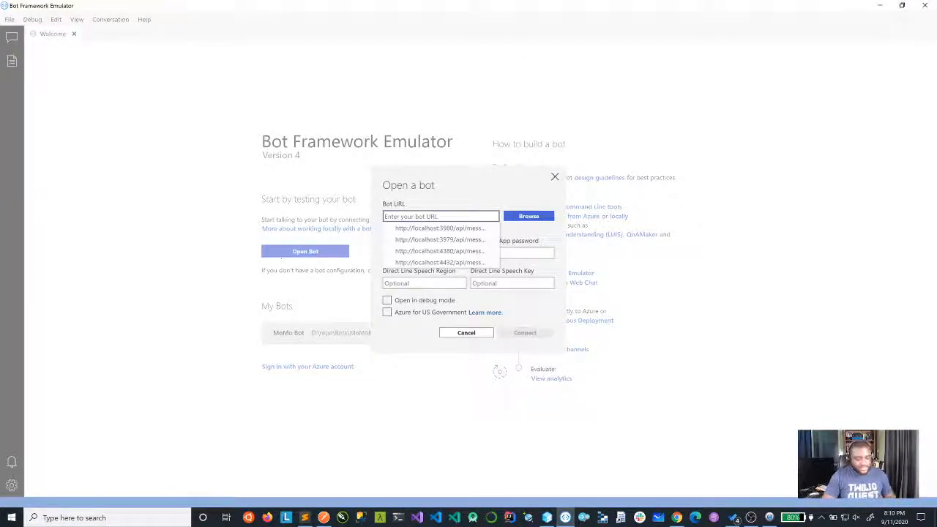
{"action": "key", "text": "ctrl+v"}
{"action": "left_click", "coordinate": [540, 334]}
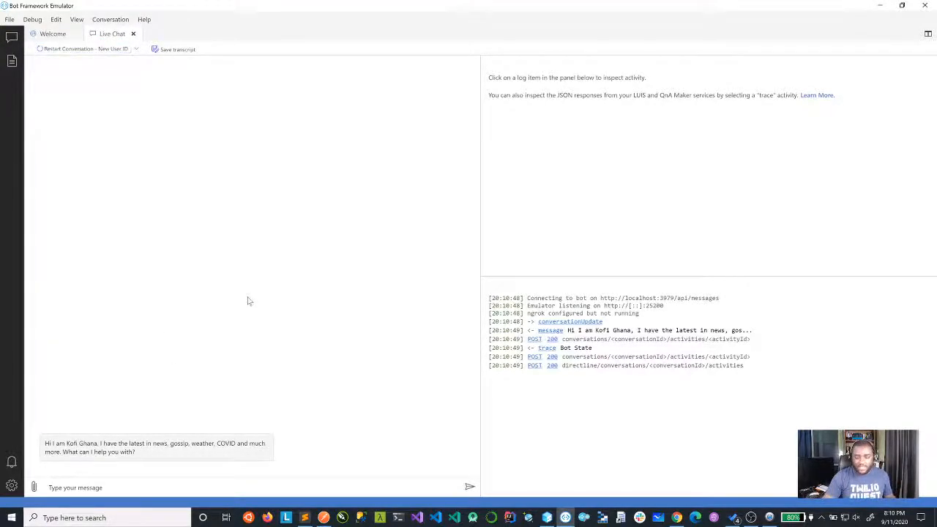
Enlarge the emulator's display, widen the live chat pane and place the cursor in the message field
{"action": "key", "text": "ctrl+equal"}
{"action": "key", "text": "ctrl+equal"}
{"action": "key", "text": "ctrl+equal"}
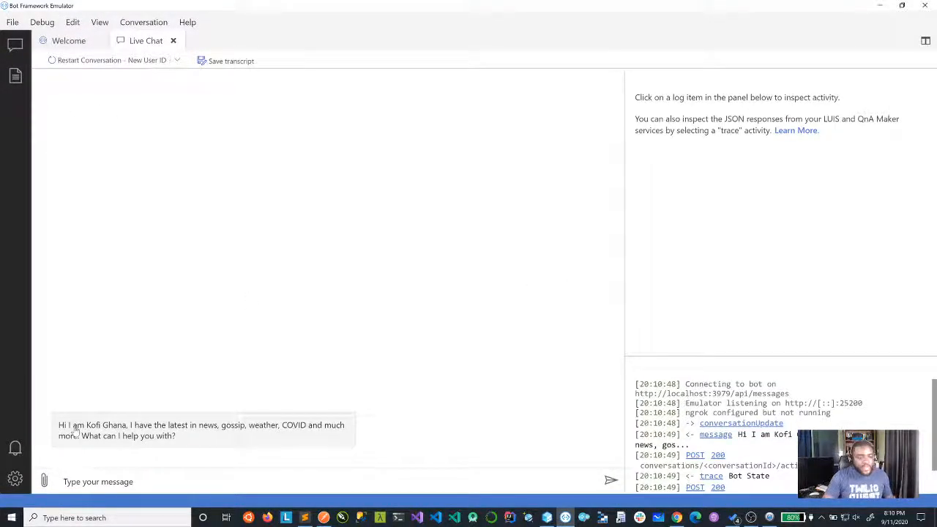
{"action": "key", "text": "ctrl+equal"}
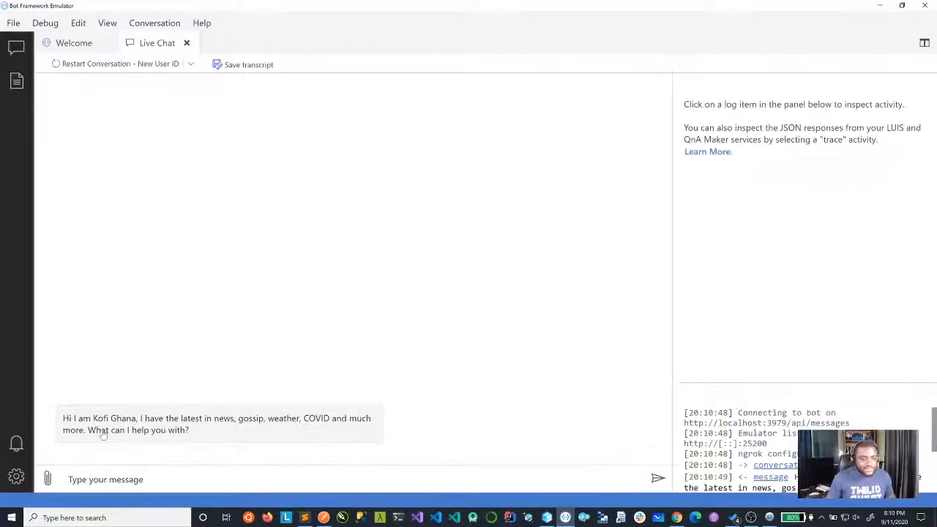
{"action": "key", "text": "ctrl+equal"}
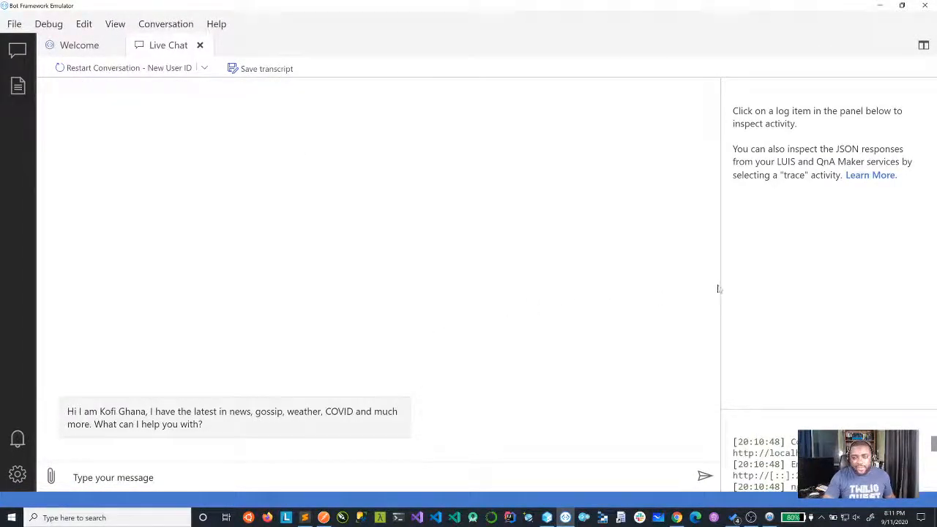
{"action": "left_click_drag", "start_coordinate": [722, 282], "coordinate": [803, 279]}
{"action": "left_click", "coordinate": [505, 385]}
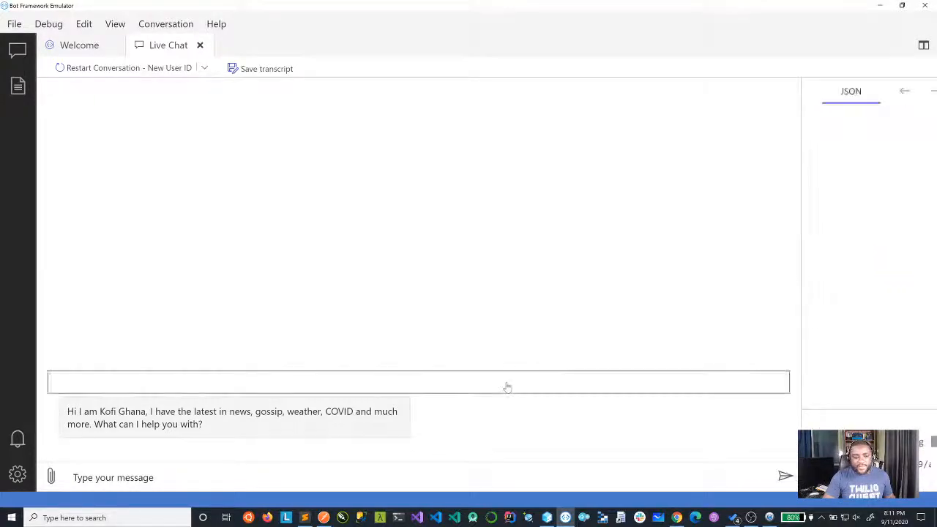
{"action": "left_click", "coordinate": [493, 424]}
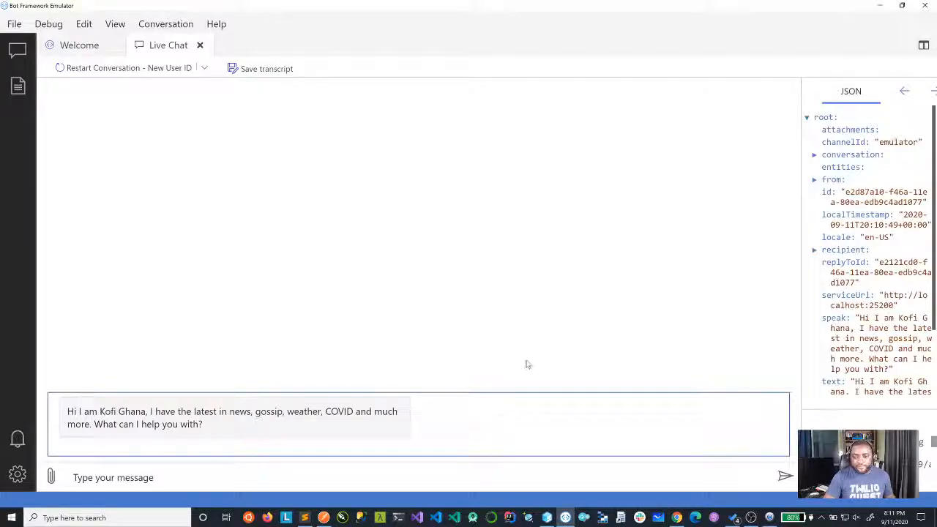
{"action": "key", "text": "ctrl+equal"}
{"action": "key", "text": "ctrl+equal"}
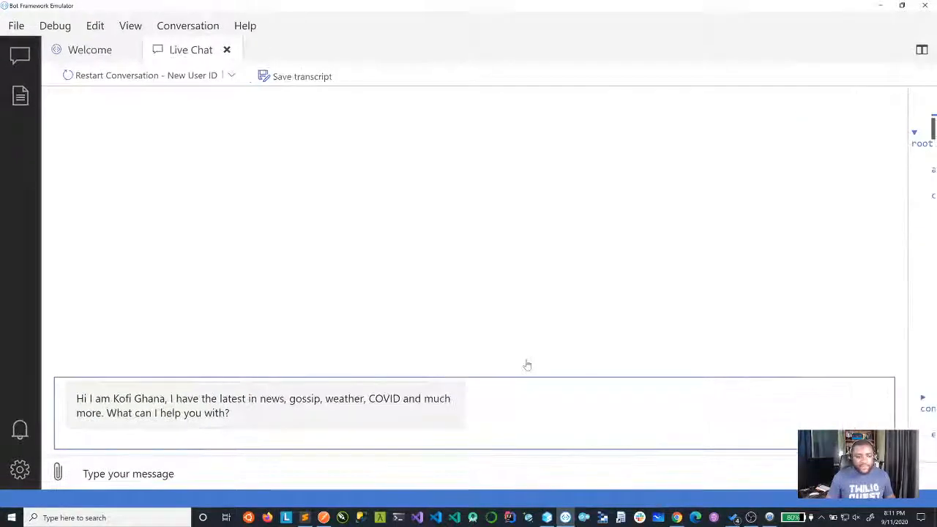
{"action": "key", "text": "ctrl+minus"}
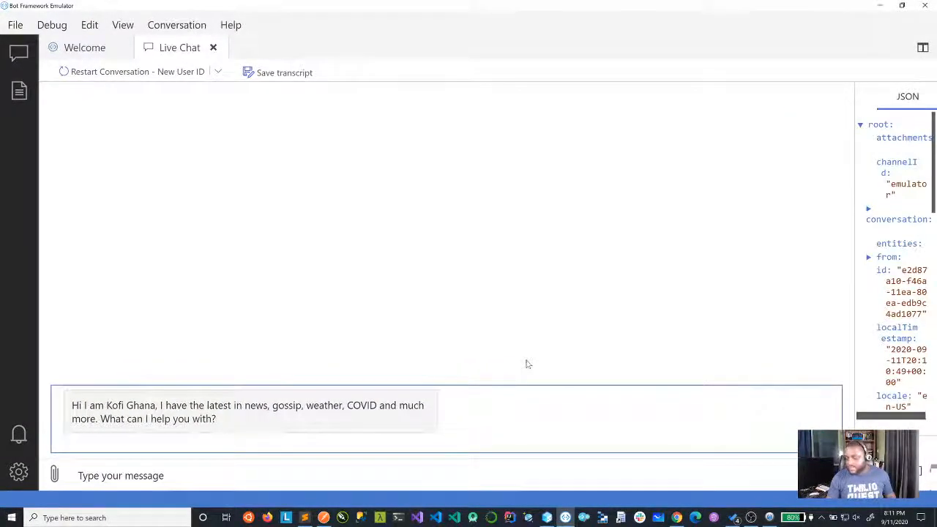
{"action": "key", "text": "ctrl+equal"}
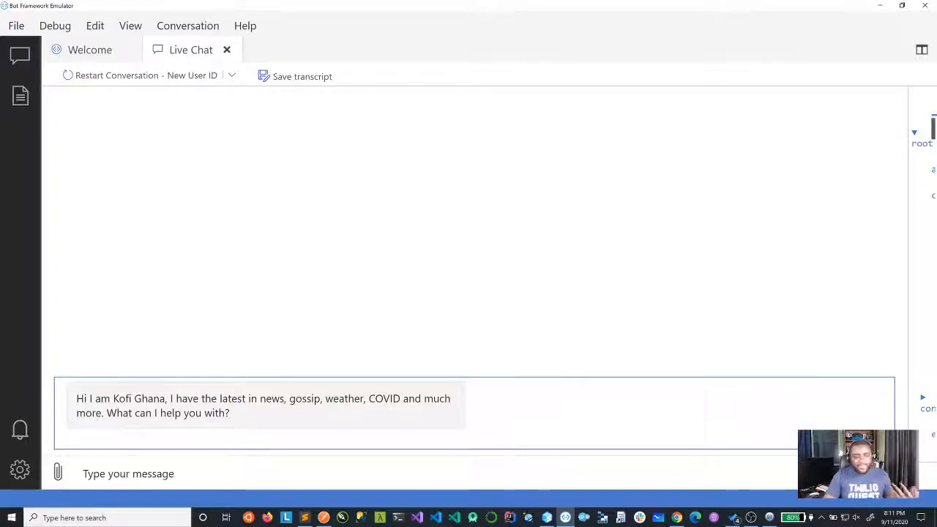
{"action": "left_click", "coordinate": [128, 474]}
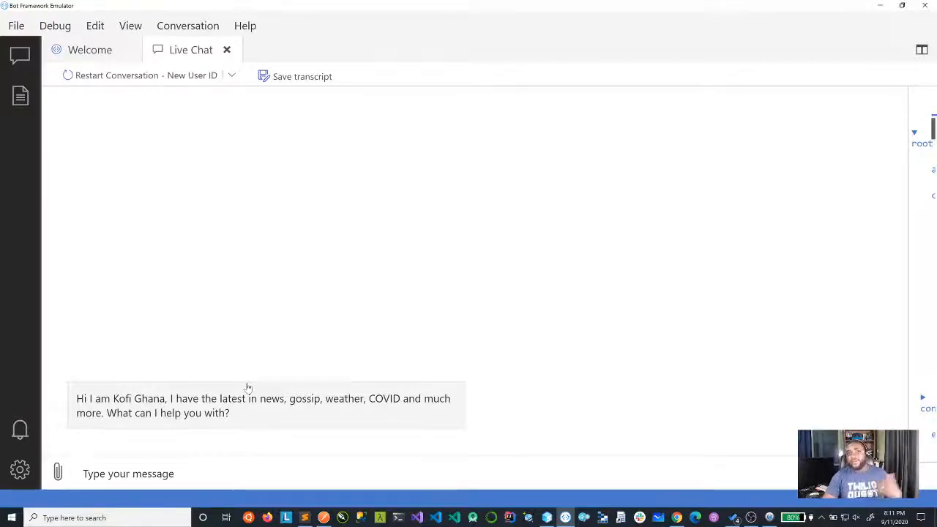
{"action": "type", "text": "w"}
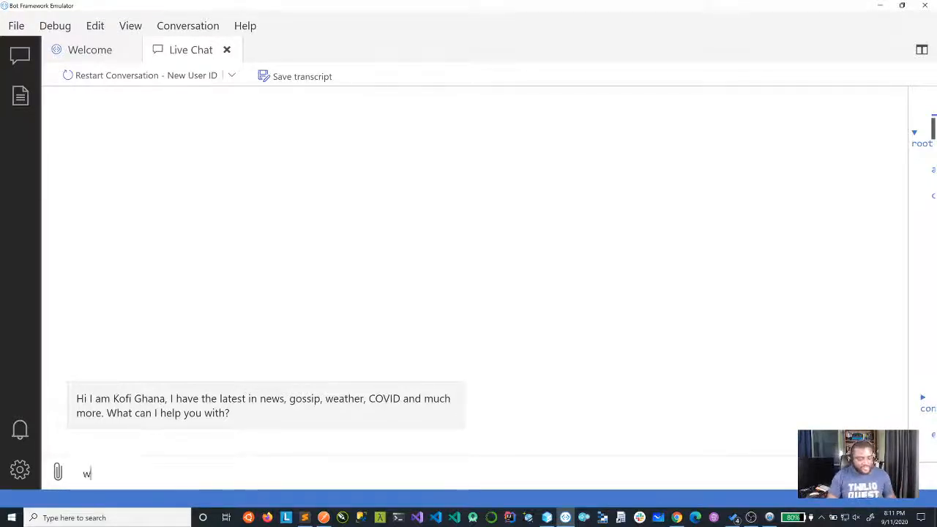
{"action": "type", "text": "eathe"}
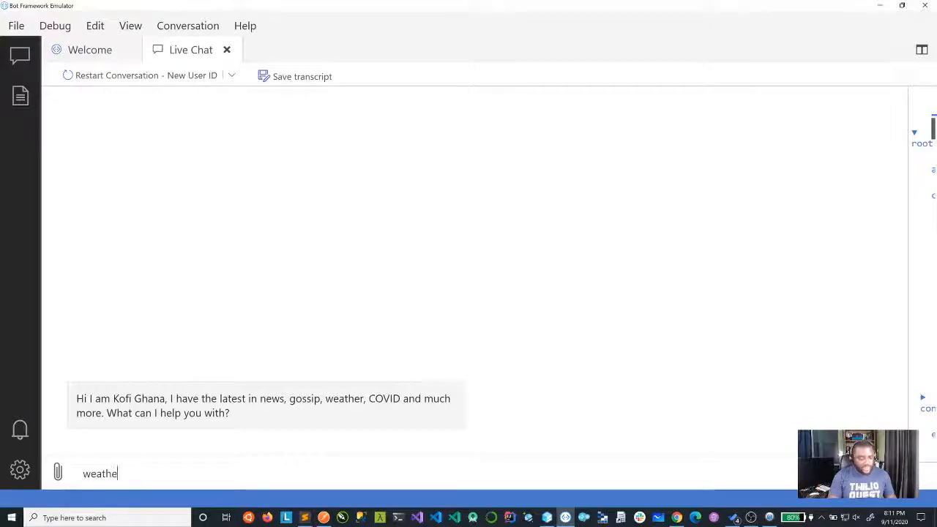
{"action": "key", "text": "BackSpace"}
{"action": "key", "text": "BackSpace"}
{"action": "key", "text": "BackSpace"}
{"action": "key", "text": "BackSpace"}
{"action": "key", "text": "BackSpace"}
{"action": "key", "text": "BackSpace"}
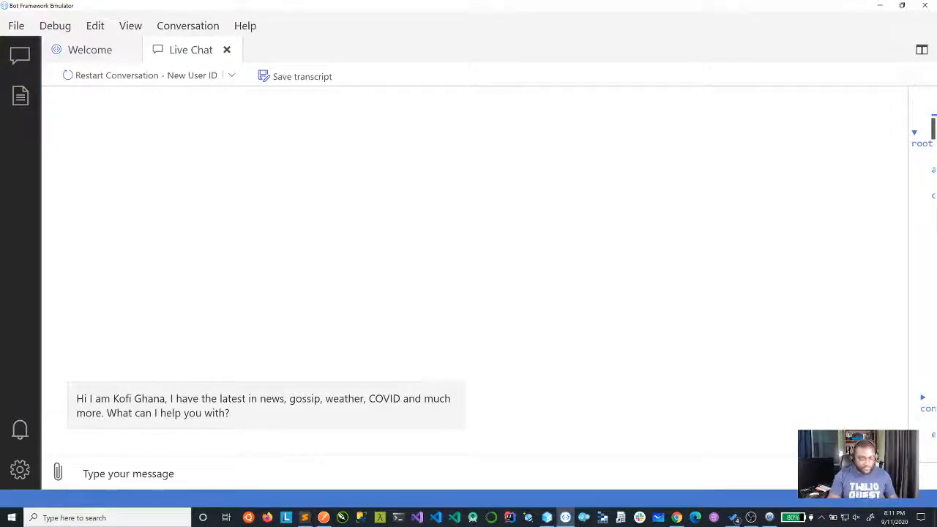
Send the bot the message "Tell me about the weather", followed by the message "weather"
{"action": "type", "text": "Tell"}
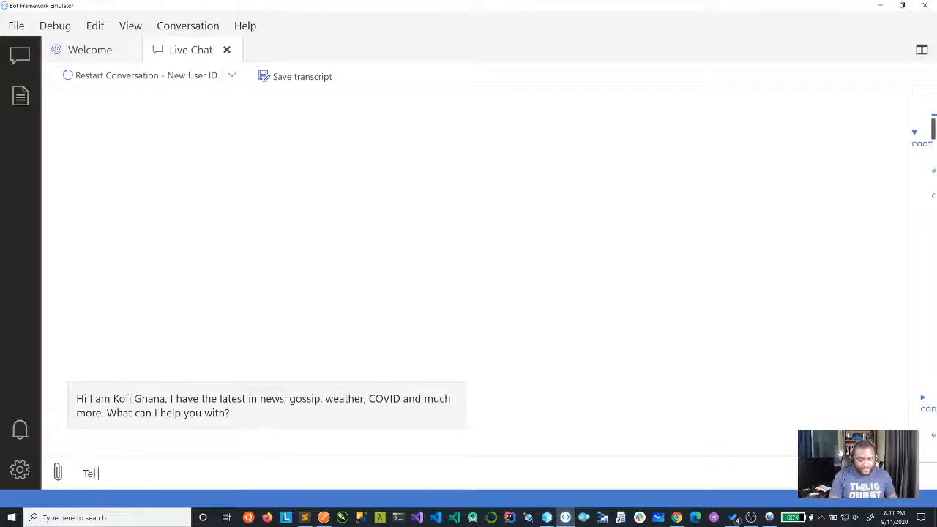
{"action": "type", "text": " me about the "}
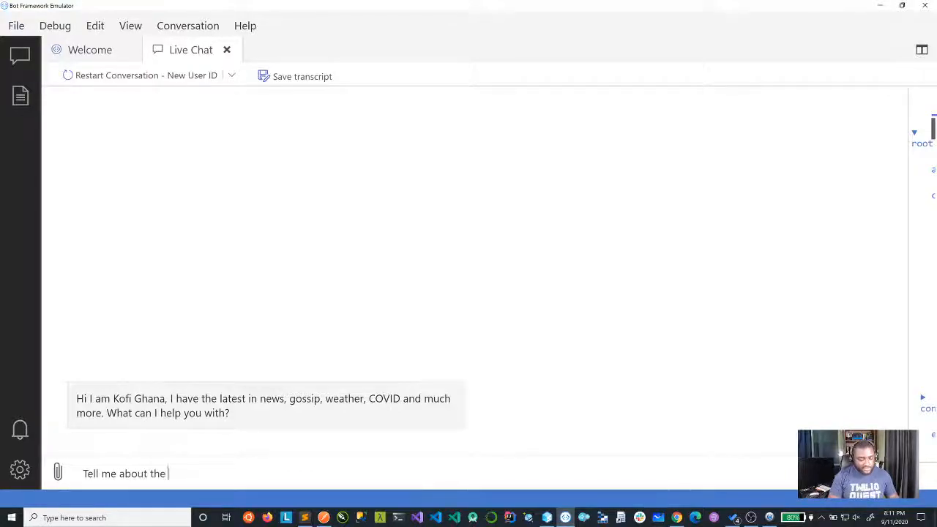
{"action": "type", "text": "weather"}
{"action": "key", "text": "Return"}
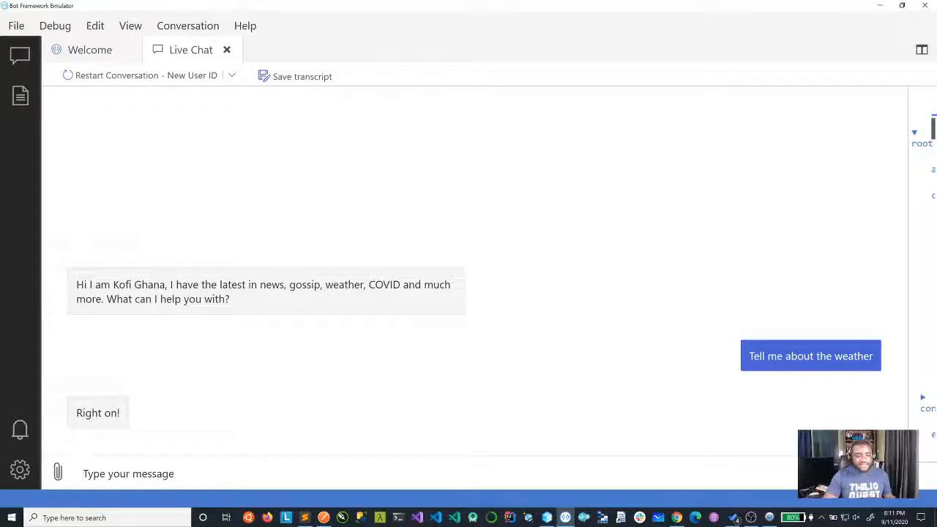
{"action": "type", "text": "weather"}
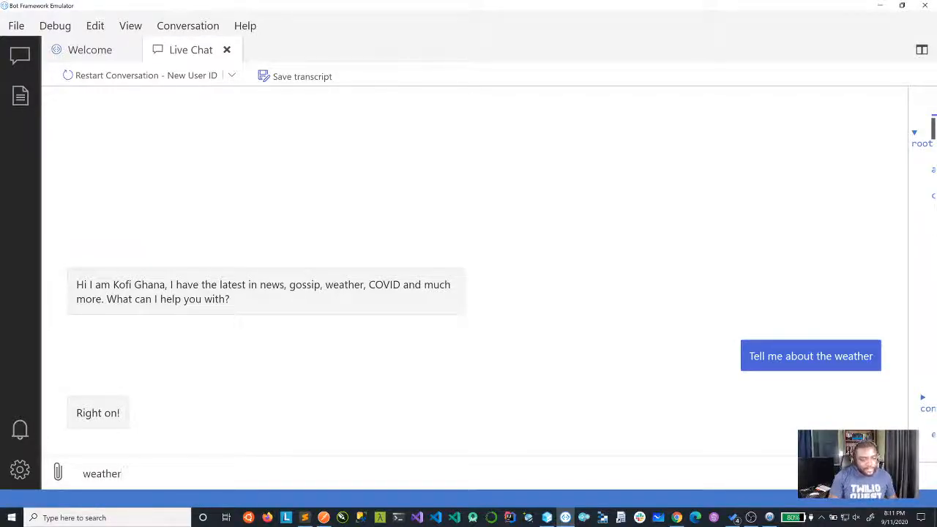
{"action": "key", "text": "Return"}
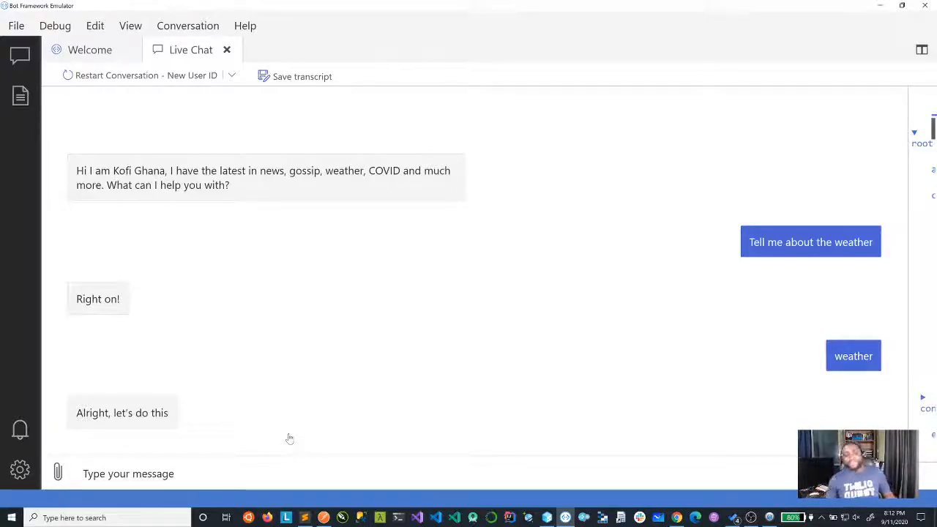
Return to Bot Framework Composer and review the BeginDialog flows of the getCOVIDInfo and getWeather dialogs
{"action": "left_click", "coordinate": [879, 5]}
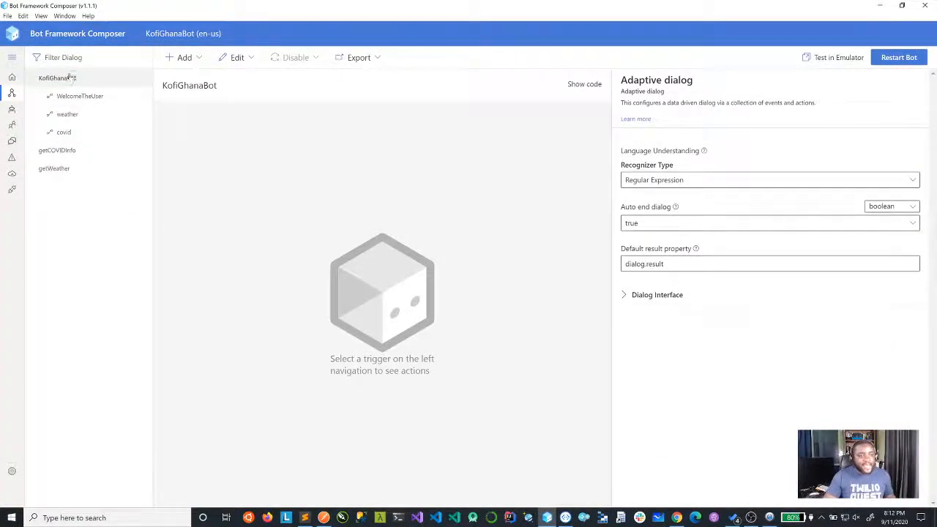
{"action": "left_click", "coordinate": [69, 151]}
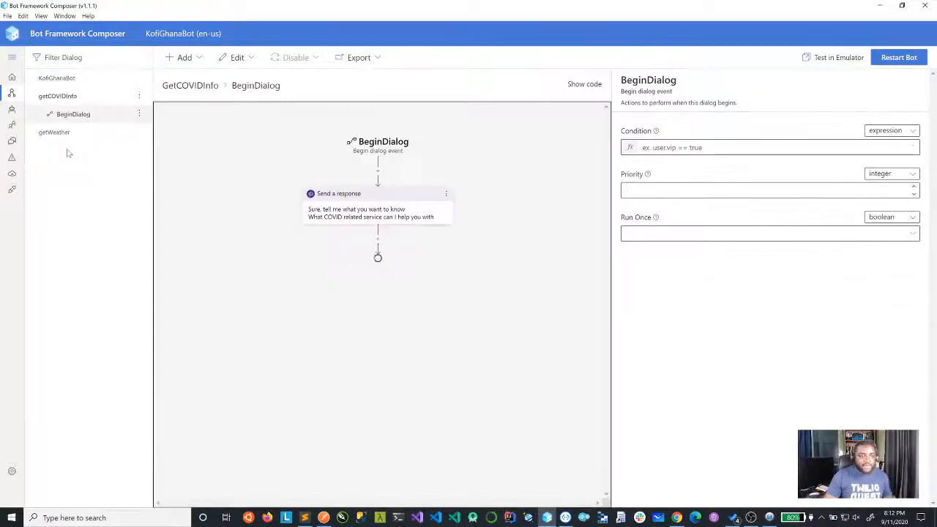
{"action": "left_click", "coordinate": [53, 132]}
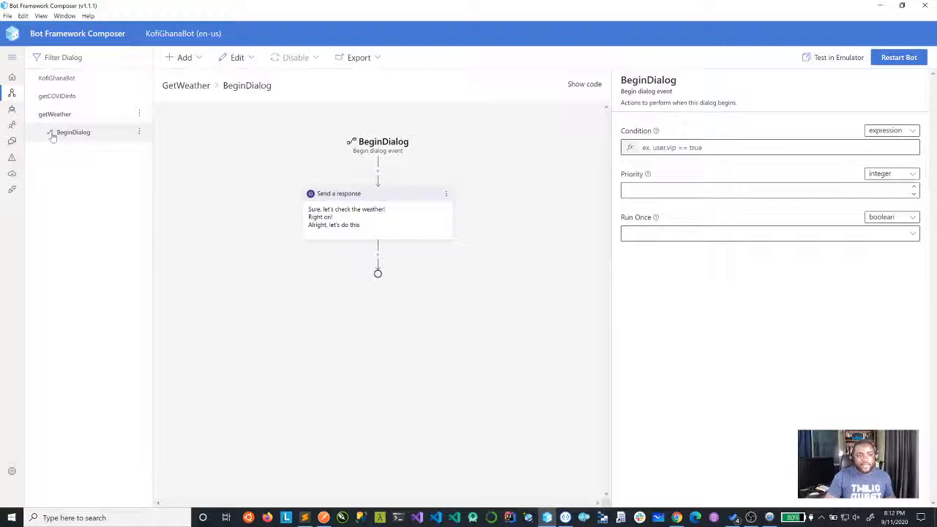
{"action": "left_click", "coordinate": [59, 79]}
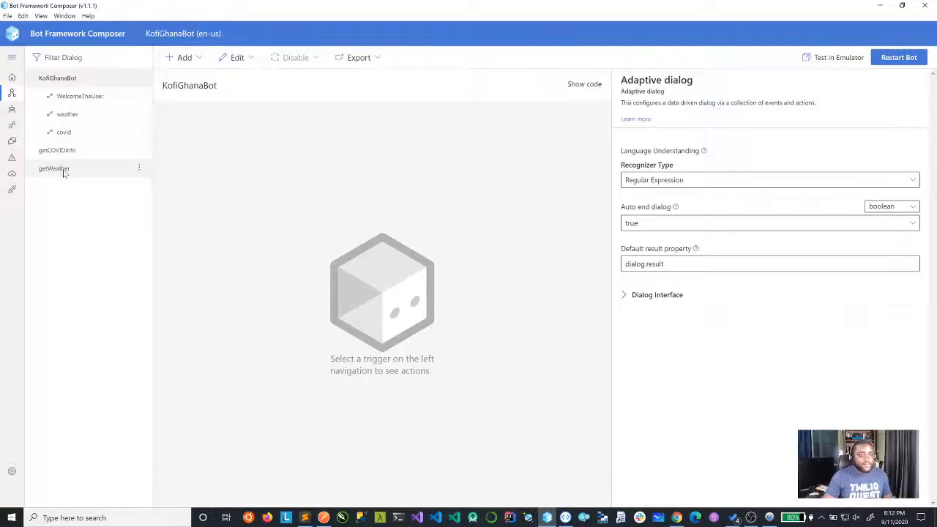
Open the getWeather dialog and examine the response variations in its Send a response action
{"action": "left_click", "coordinate": [58, 168]}
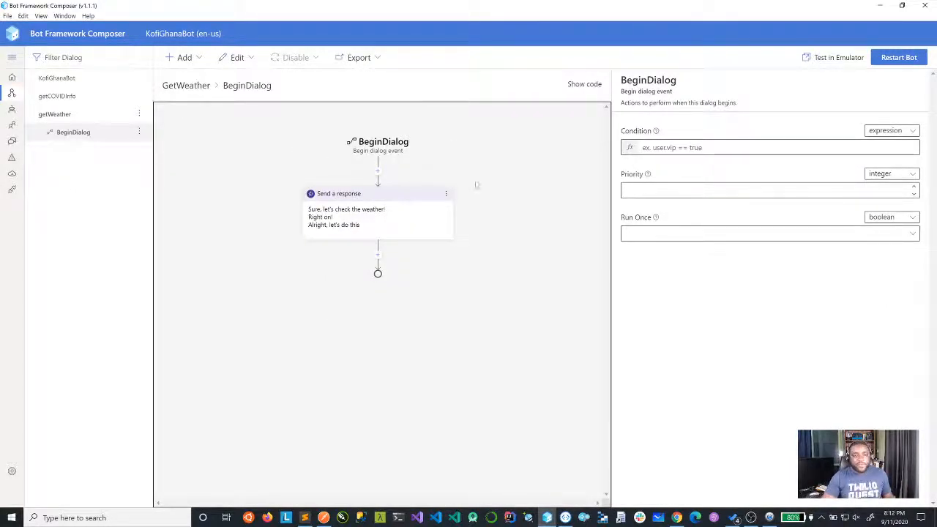
{"action": "left_click", "coordinate": [386, 209]}
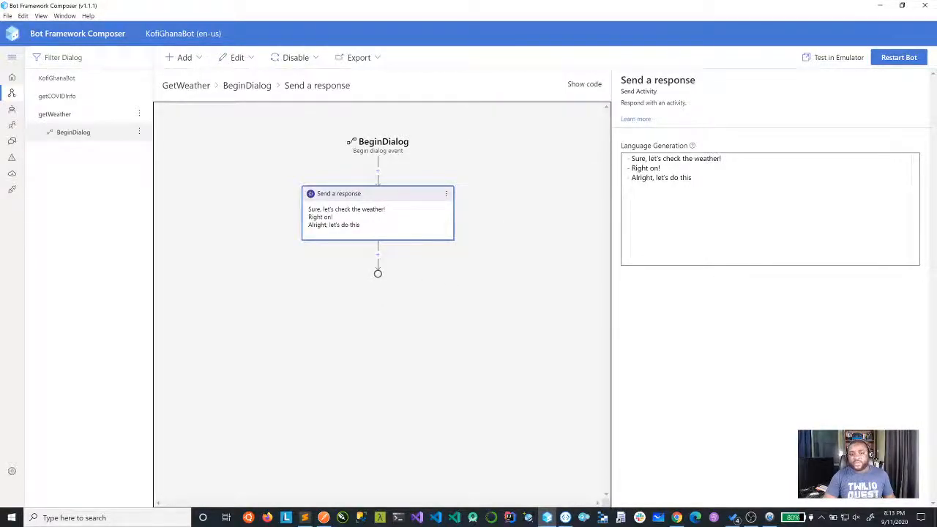
{"action": "left_click", "coordinate": [722, 159]}
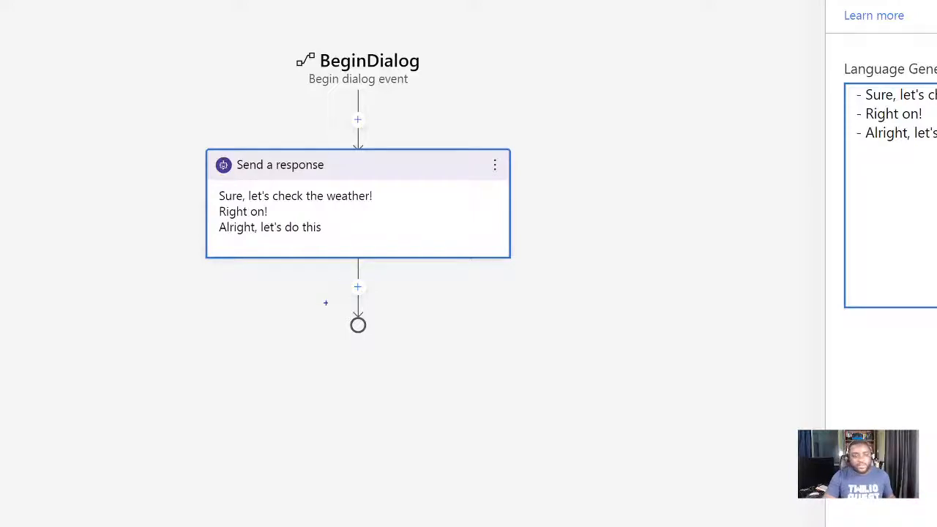
{"action": "mouse_move", "coordinate": [356, 279]}
{"action": "left_mouse_down"}
{"action": "mouse_move", "coordinate": [344, 276]}
{"action": "mouse_move", "coordinate": [366, 299]}
{"action": "mouse_move", "coordinate": [369, 284]}
{"action": "mouse_move", "coordinate": [342, 280]}
{"action": "left_mouse_up"}
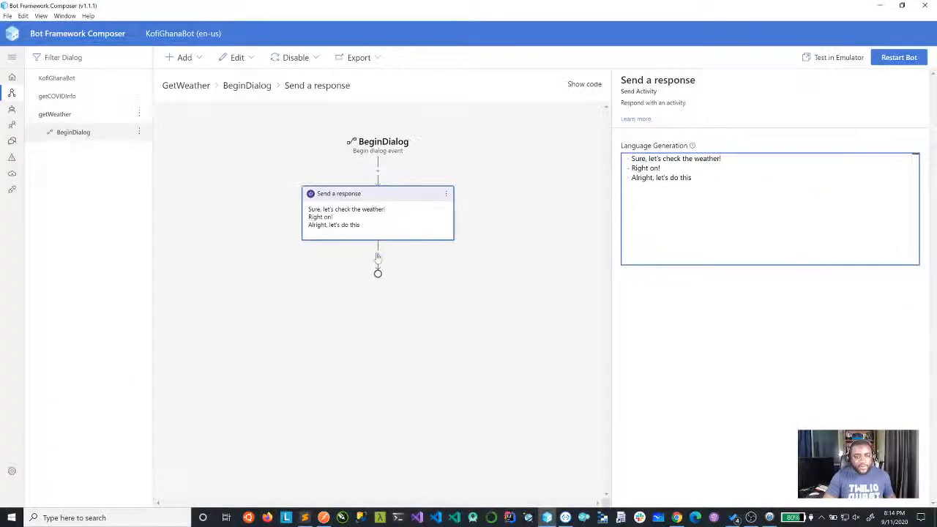
Insert a Text question after the Send a response action in getWeather's BeginDialog flow and review its Bot Asks, User Input and Other sections
{"action": "left_click", "coordinate": [358, 286]}
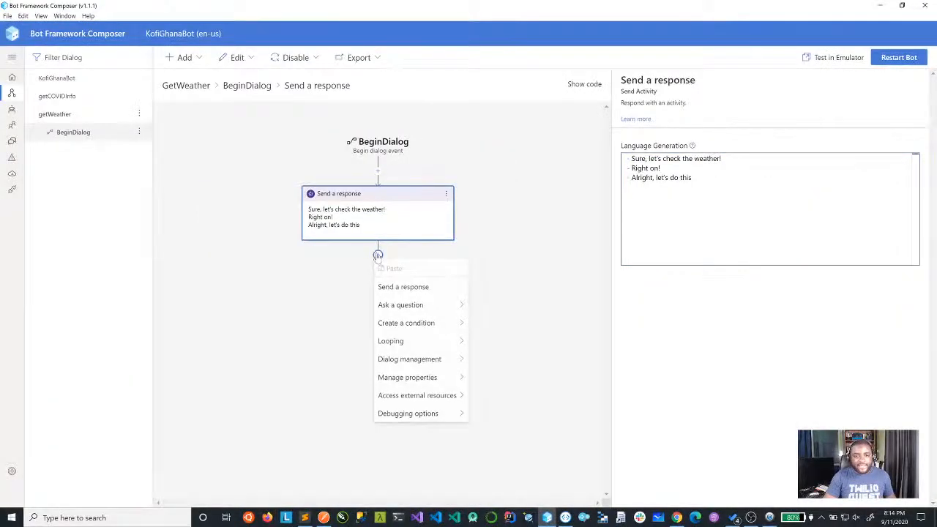
{"action": "mouse_move", "coordinate": [413, 312]}
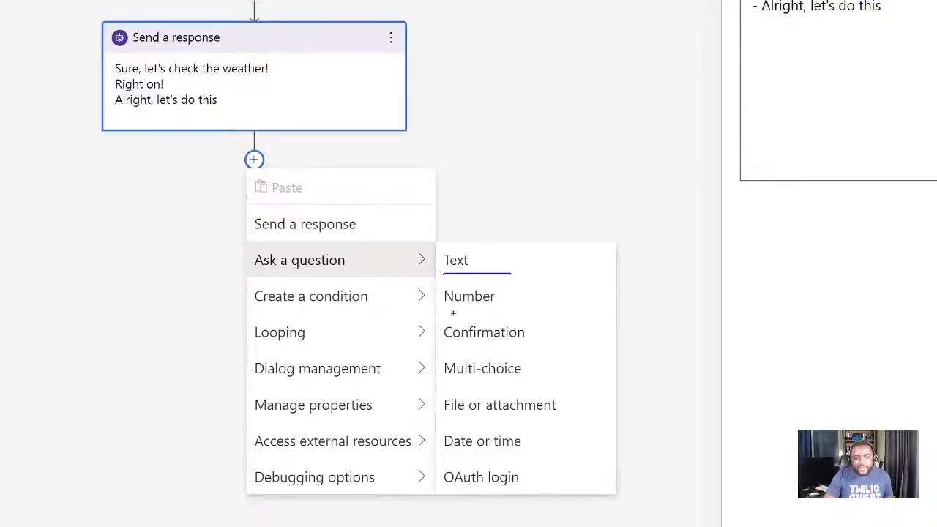
{"action": "left_click_drag", "start_coordinate": [439, 312], "coordinate": [507, 311]}
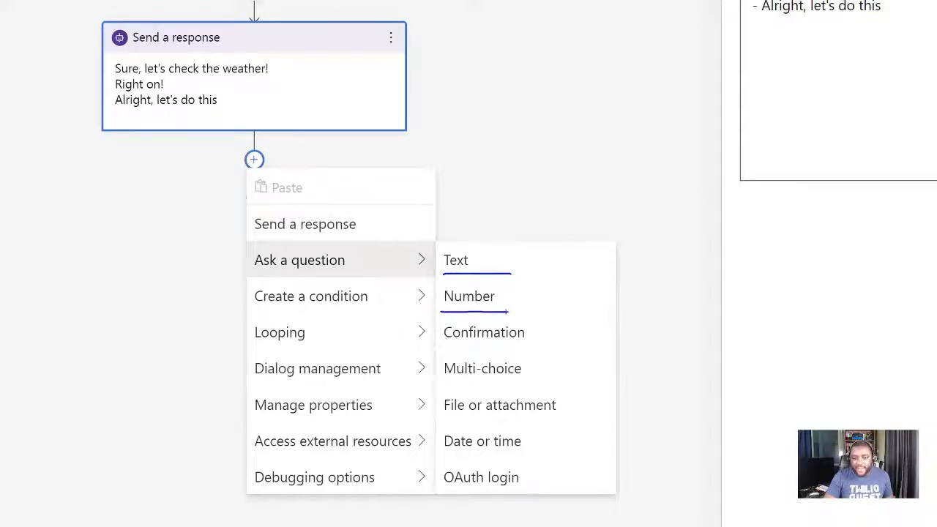
{"action": "left_click_drag", "start_coordinate": [437, 349], "coordinate": [551, 350]}
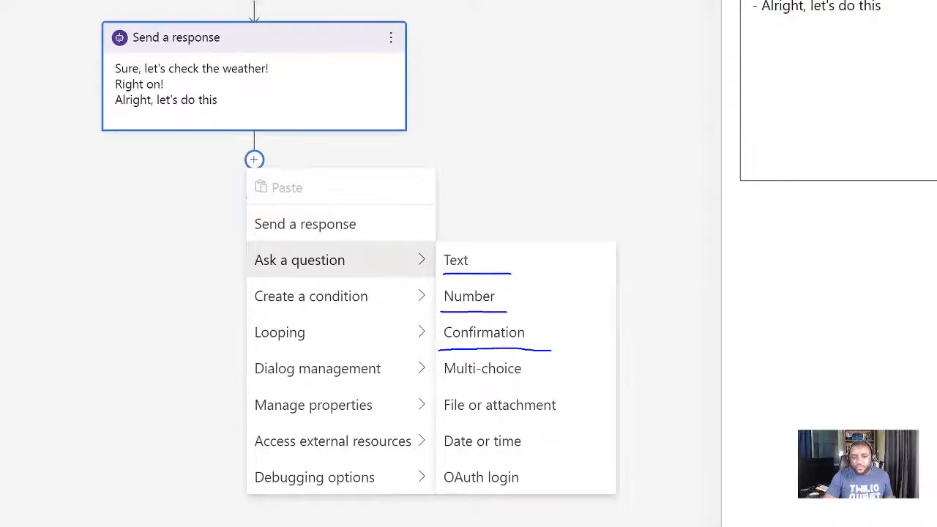
{"action": "left_click_drag", "start_coordinate": [442, 382], "coordinate": [546, 379]}
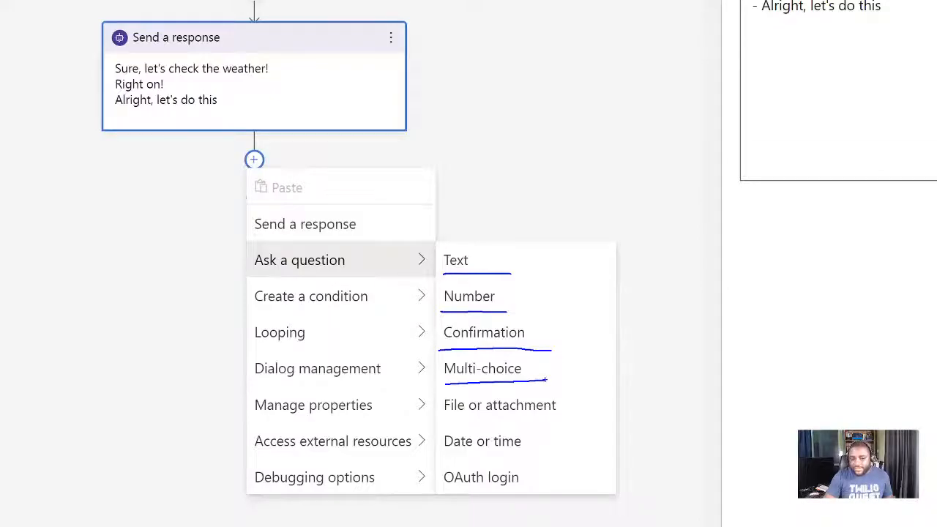
{"action": "left_click_drag", "start_coordinate": [442, 422], "coordinate": [571, 422]}
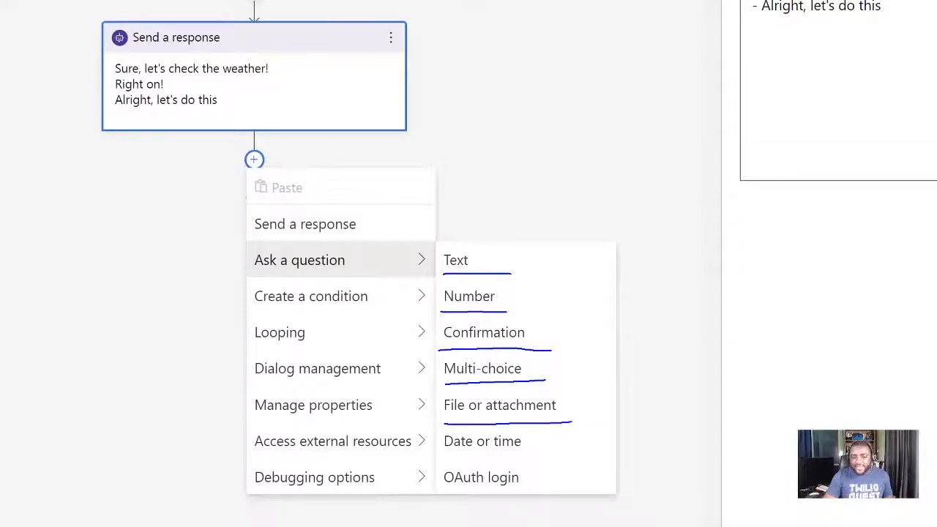
{"action": "left_click_drag", "start_coordinate": [441, 455], "coordinate": [549, 453]}
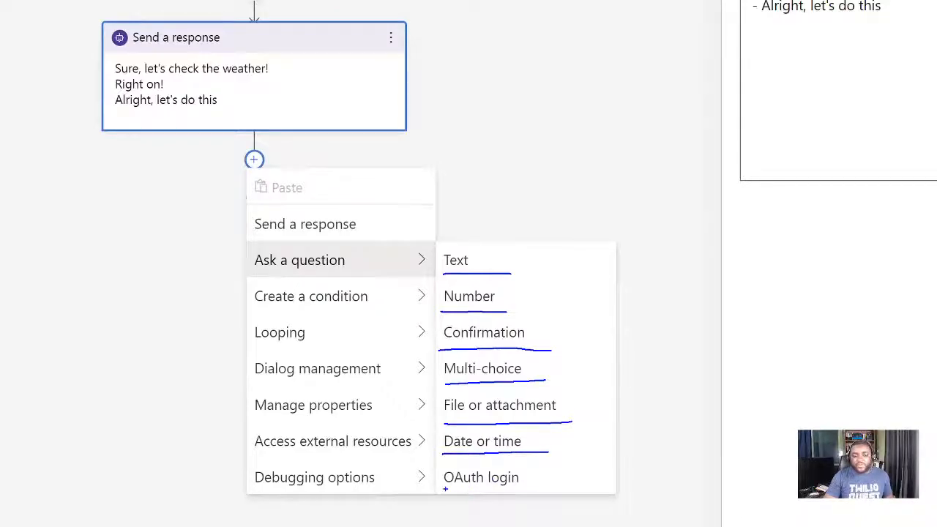
{"action": "left_click_drag", "start_coordinate": [445, 489], "coordinate": [527, 488]}
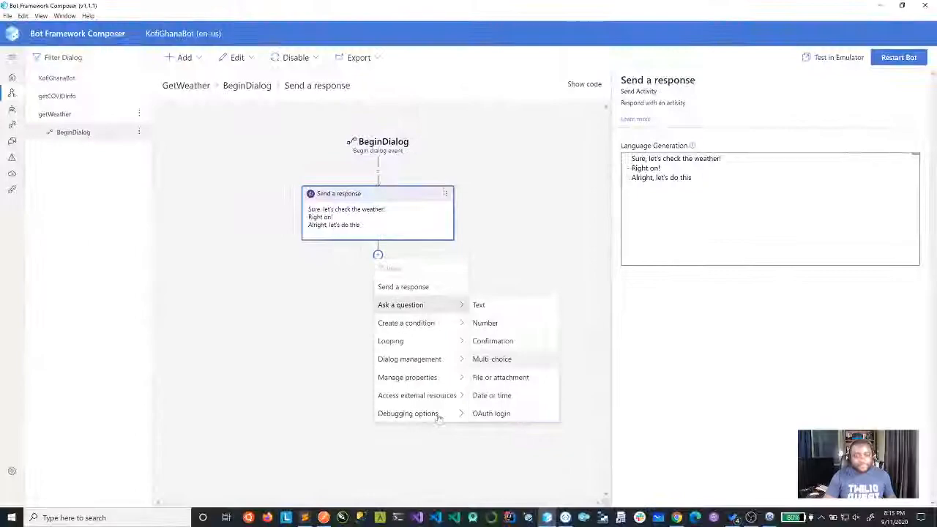
{"action": "left_click", "coordinate": [486, 306]}
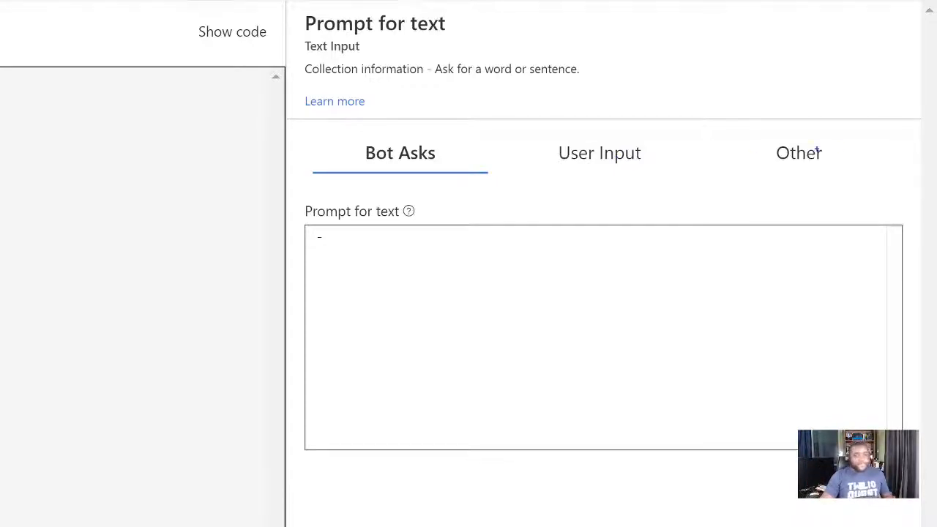
{"action": "left_click_drag", "start_coordinate": [641, 154], "coordinate": [657, 146]}
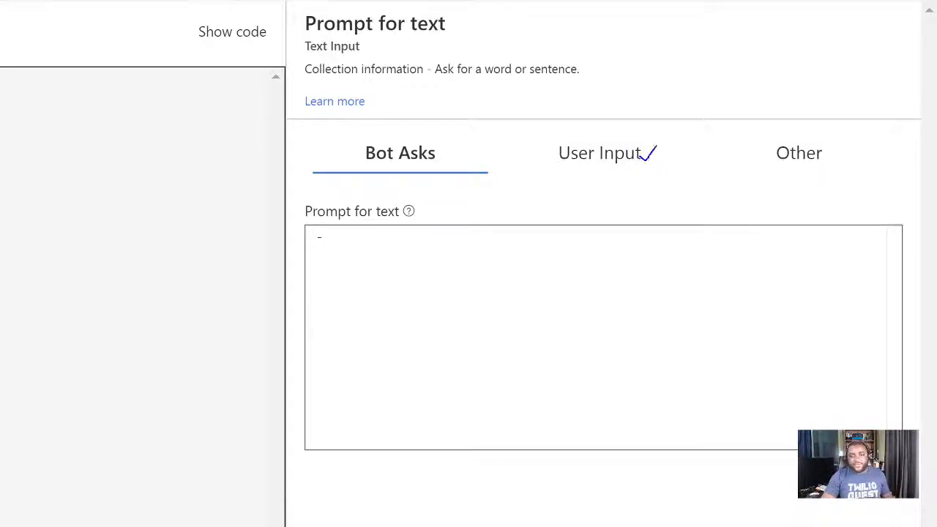
{"action": "mouse_move", "coordinate": [794, 139]}
{"action": "left_mouse_down"}
{"action": "mouse_move", "coordinate": [836, 152]}
{"action": "mouse_move", "coordinate": [787, 139]}
{"action": "left_mouse_up"}
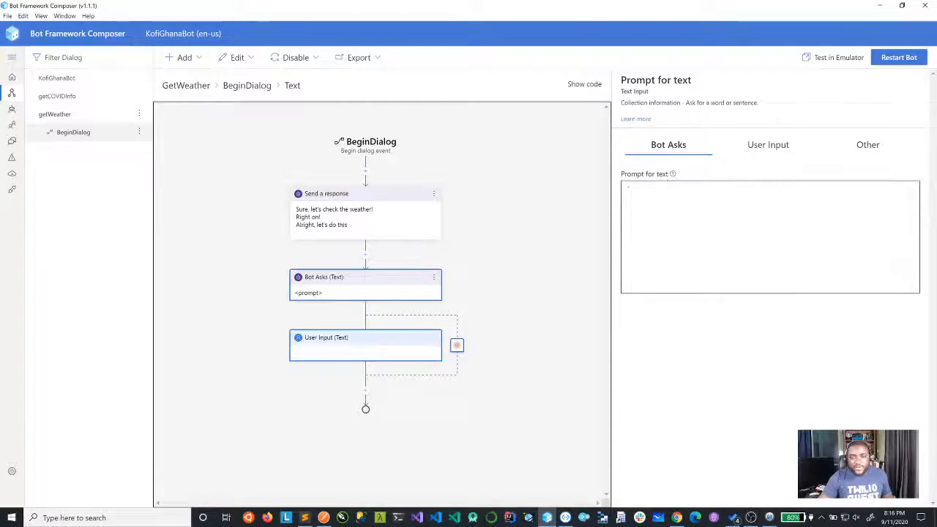
Enter "What is your zipcode?" as the first prompt variation of the text question
{"action": "left_click", "coordinate": [632, 188]}
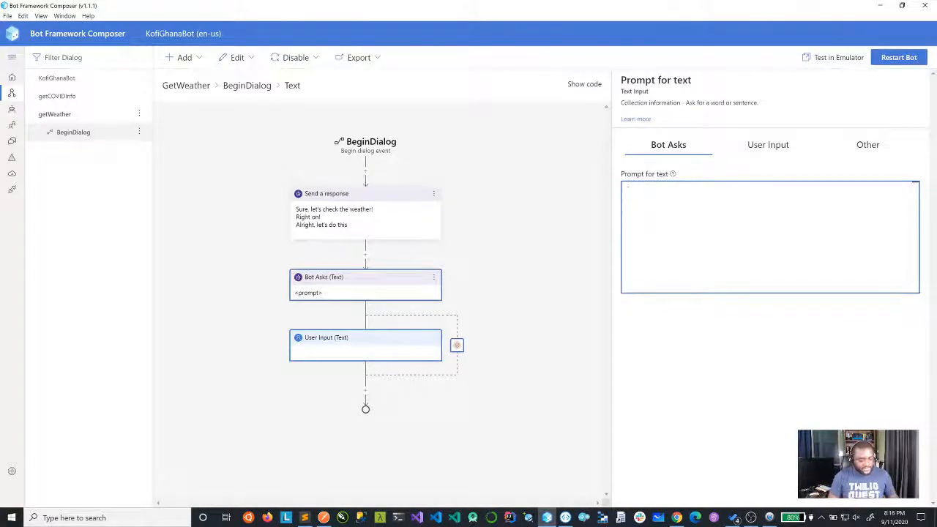
{"action": "type", "text": "WHat"}
{"action": "key", "text": "BackSpace"}
{"action": "key", "text": "BackSpace"}
{"action": "key", "text": "BackSpace"}
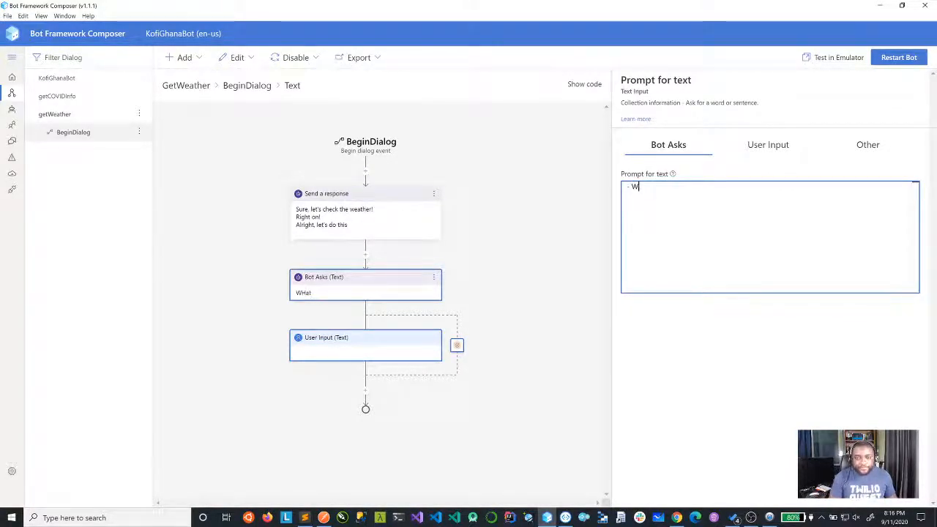
{"action": "type", "text": "ha"}
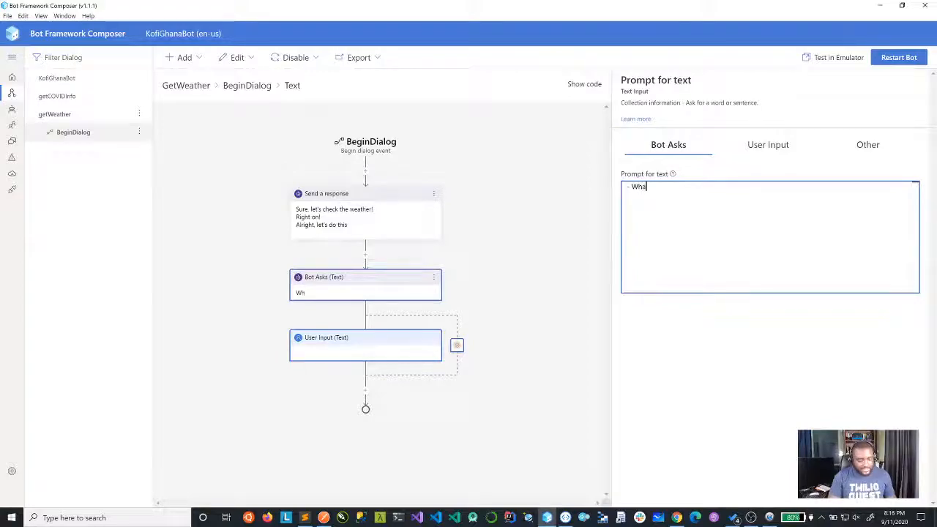
{"action": "type", "text": "t id"}
{"action": "key", "text": "BackSpace"}
{"action": "key", "text": "BackSpace"}
{"action": "type", "text": "s "}
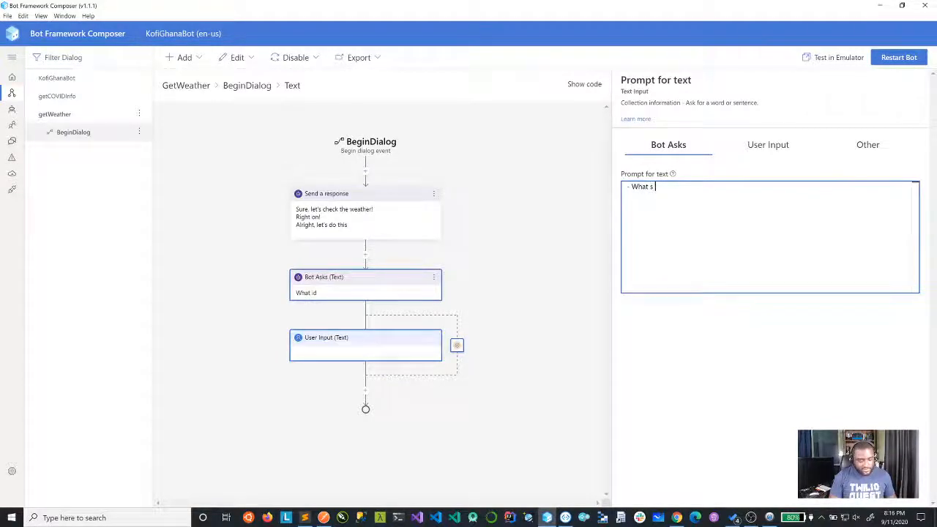
{"action": "type", "text": "your"}
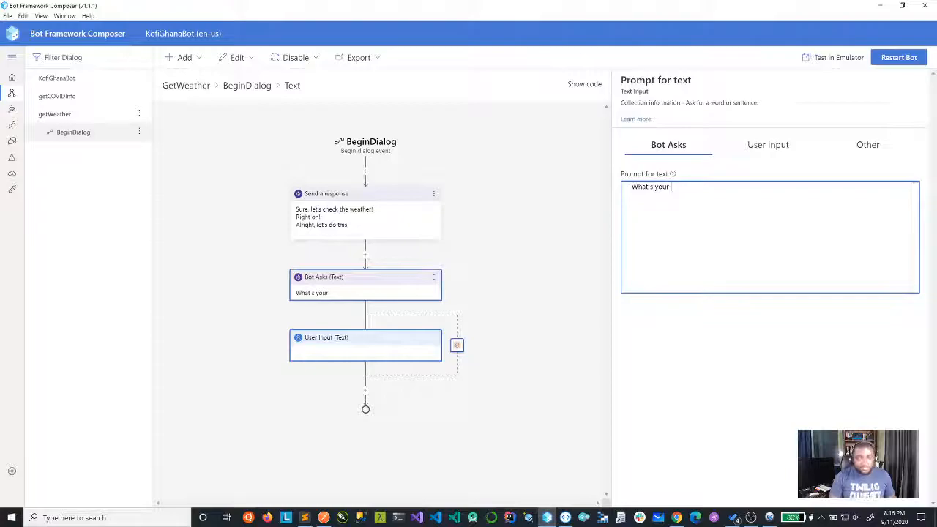
{"action": "key", "text": "BackSpace"}
{"action": "key", "text": "BackSpace"}
{"action": "key", "text": "BackSpace"}
{"action": "key", "text": "BackSpace"}
{"action": "key", "text": "BackSpace"}
{"action": "key", "text": "BackSpace"}
{"action": "type", "text": "is yo"}
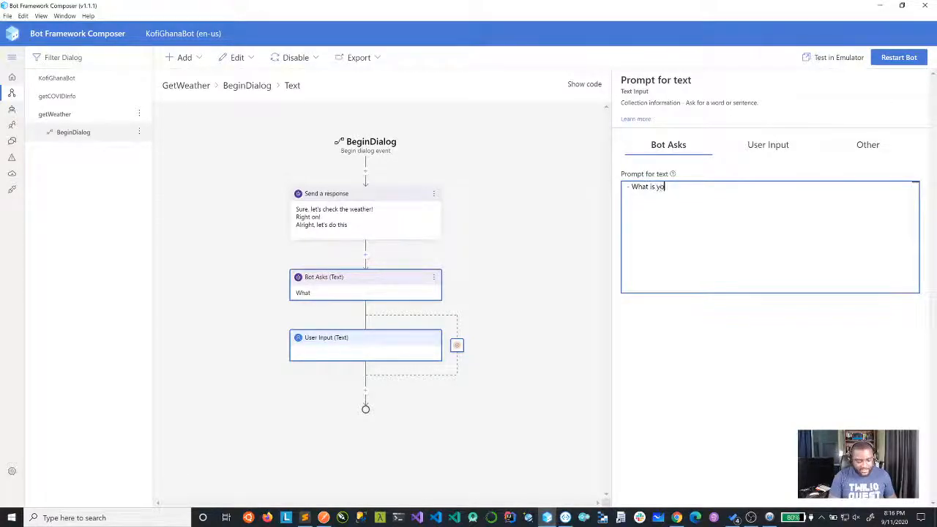
{"action": "type", "text": "ur zip"}
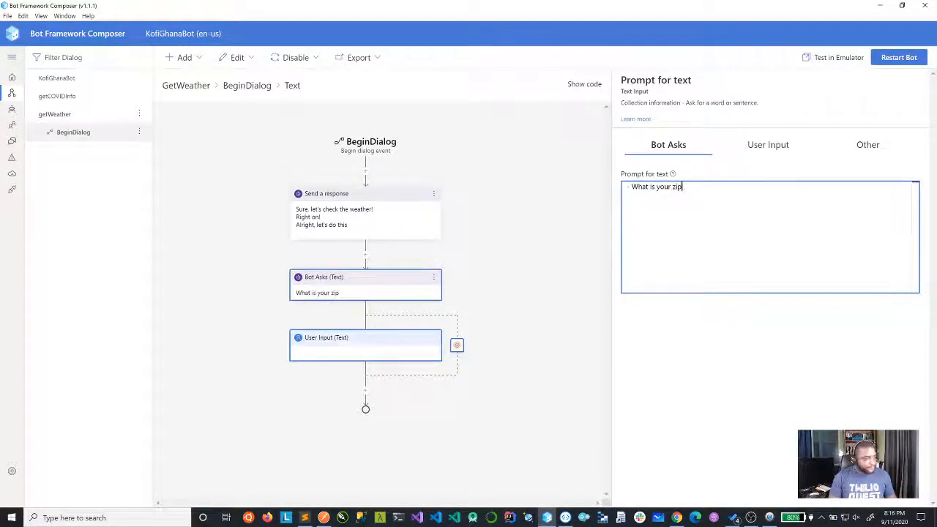
{"action": "type", "text": "code?"}
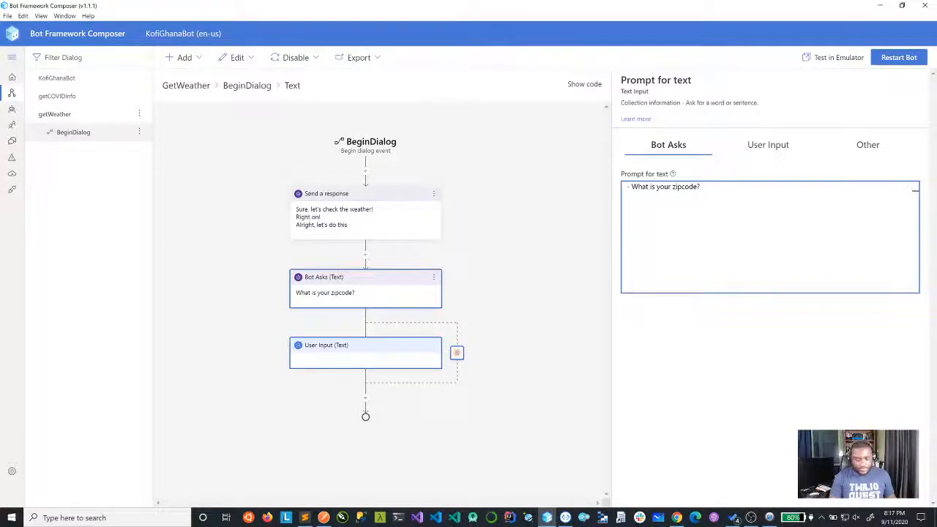
Add "Please provide your zipcode" and "zipecode please" as further variations of the text prompt, each on its own line
{"action": "type", "text": "Please provid"}
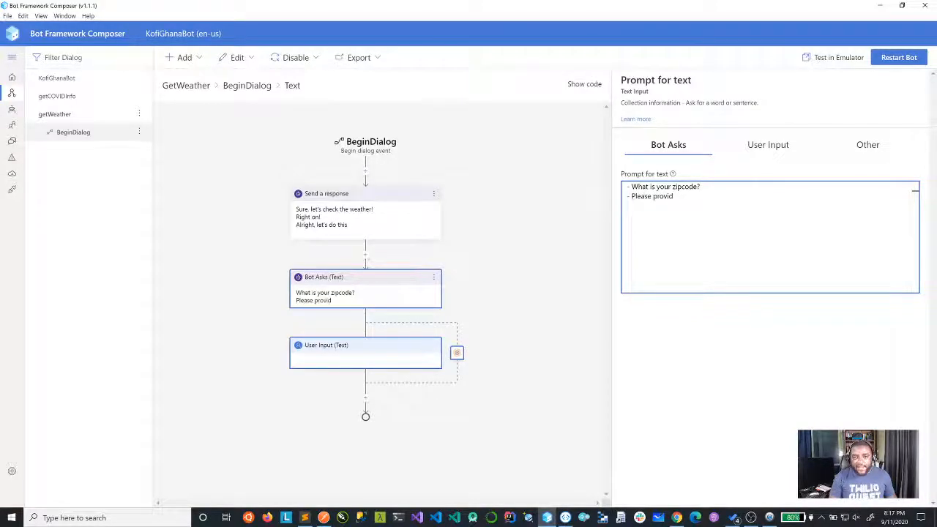
{"action": "type", "text": "e "}
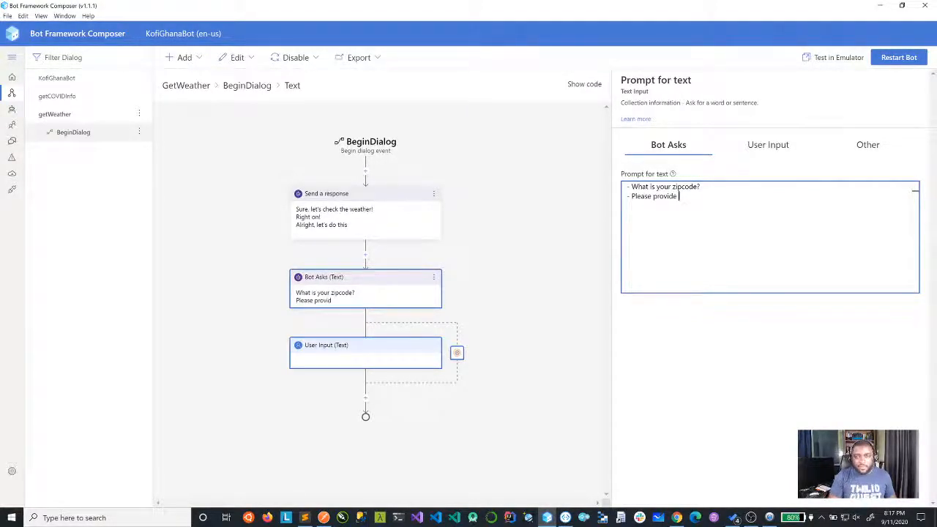
{"action": "type", "text": "your zipcode"}
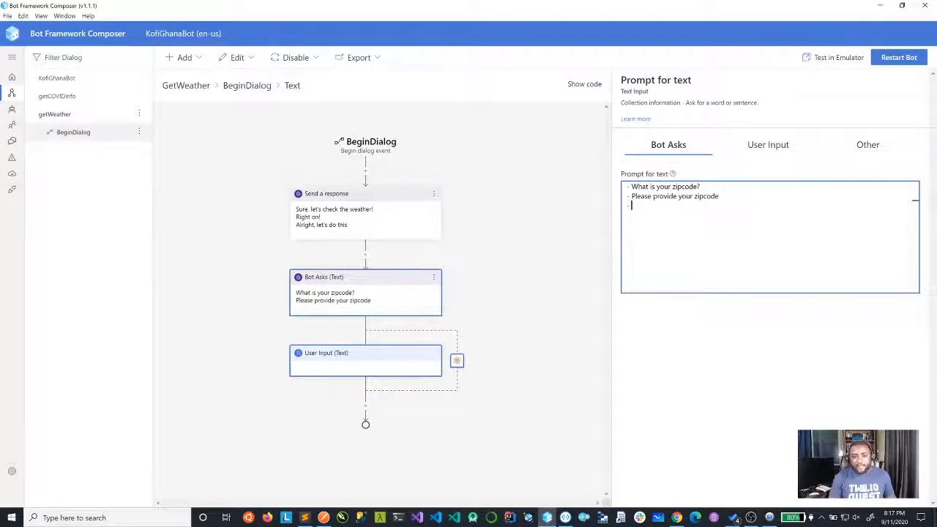
{"action": "key", "text": "BackSpace"}
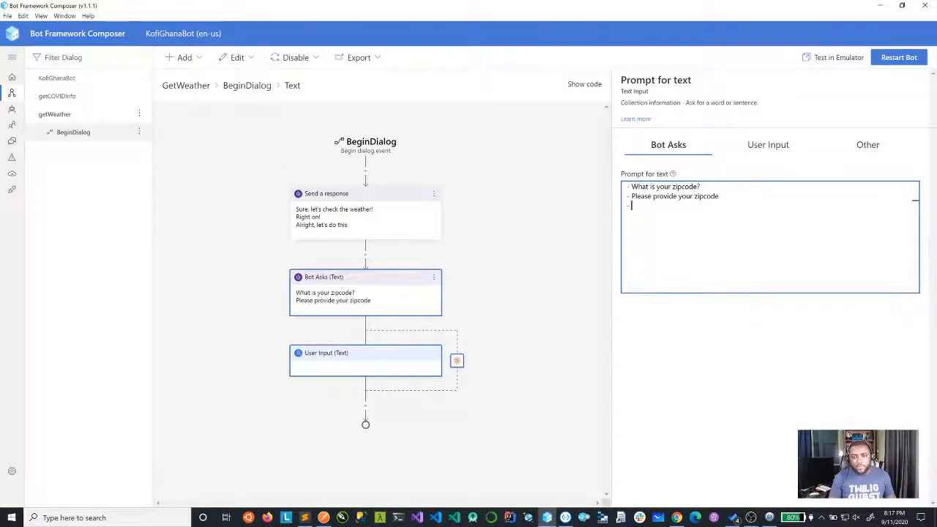
{"action": "key", "text": "Return"}
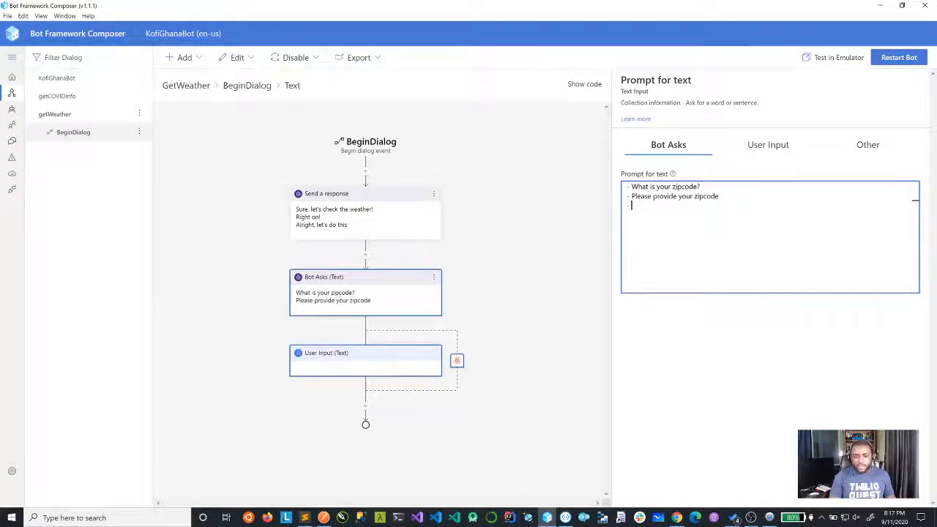
{"action": "type", "text": "zip"}
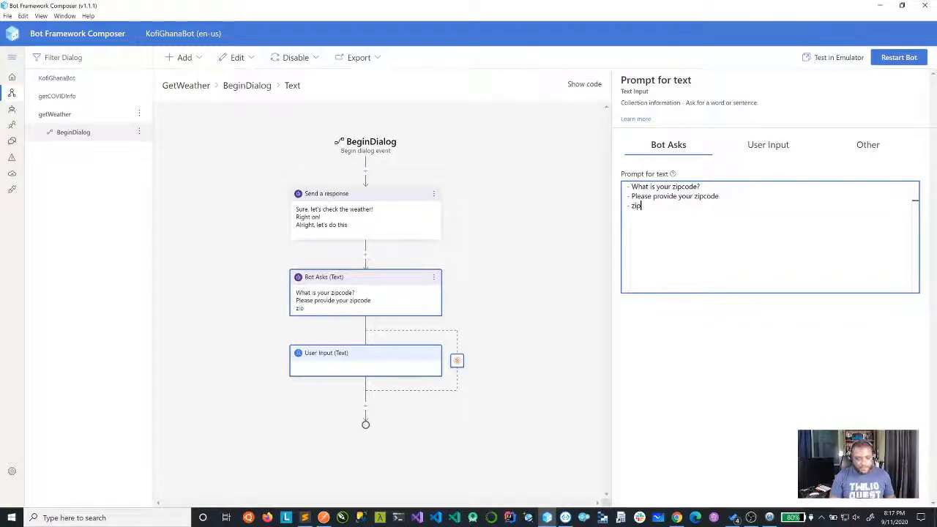
{"action": "type", "text": "ecode"}
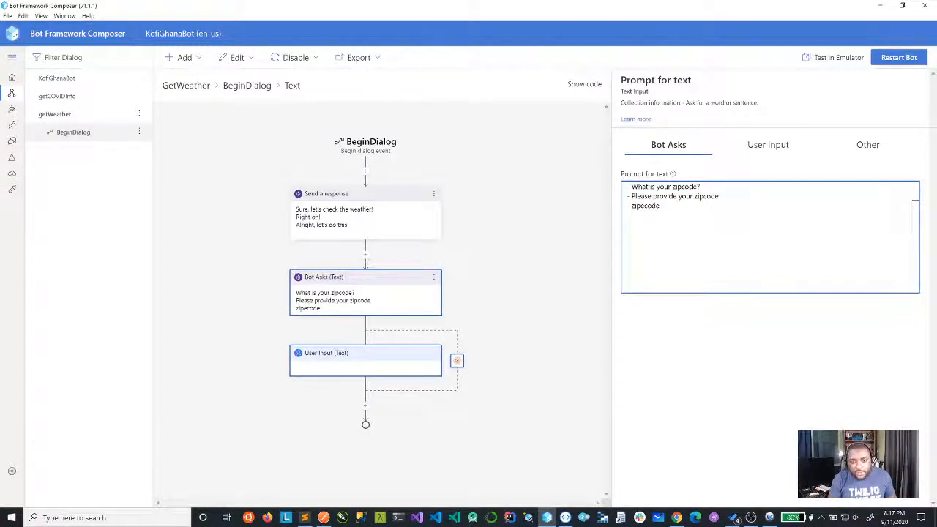
{"action": "type", "text": " please"}
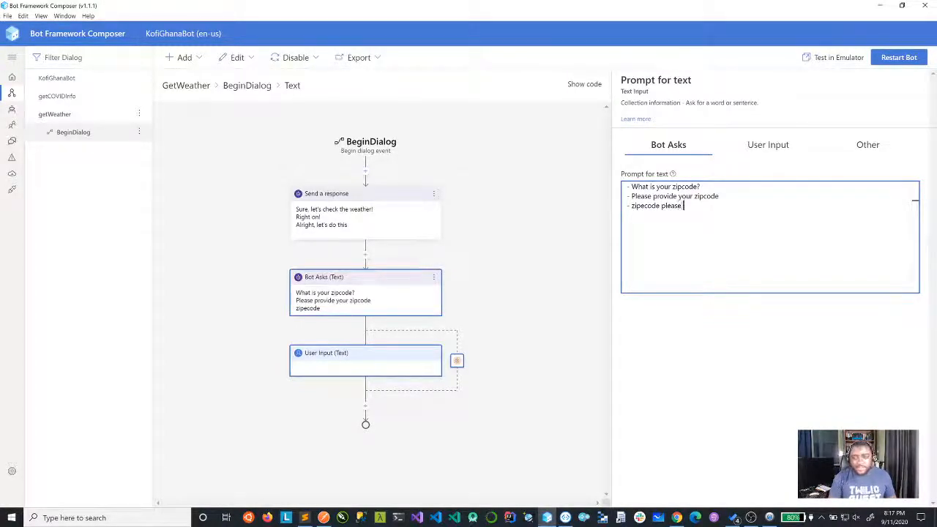
Add a fourth variation reading "which zipcode are we looking at" to the text prompt
{"action": "key", "text": "Return"}
{"action": "type", "text": "-"}
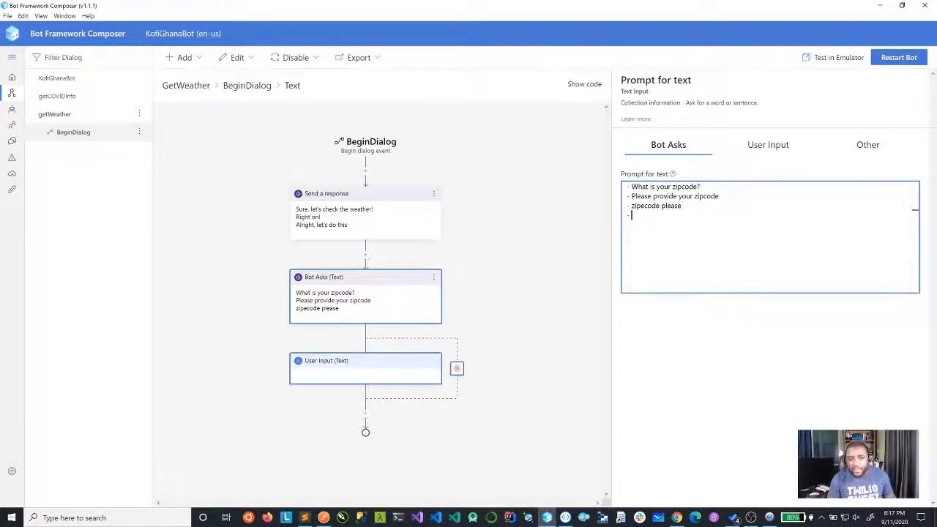
{"action": "type", "text": " whci"}
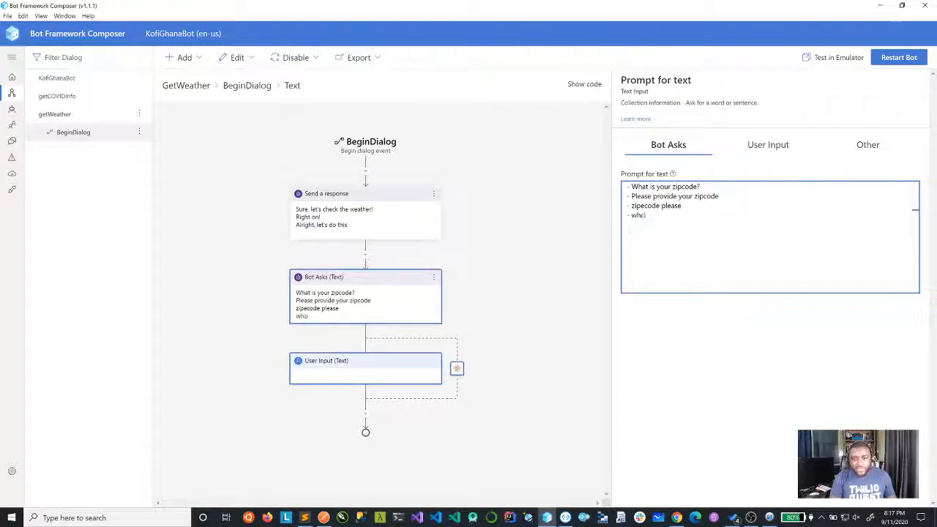
{"action": "key", "text": "BackSpace"}
{"action": "key", "text": "BackSpace"}
{"action": "type", "text": "ich zi"}
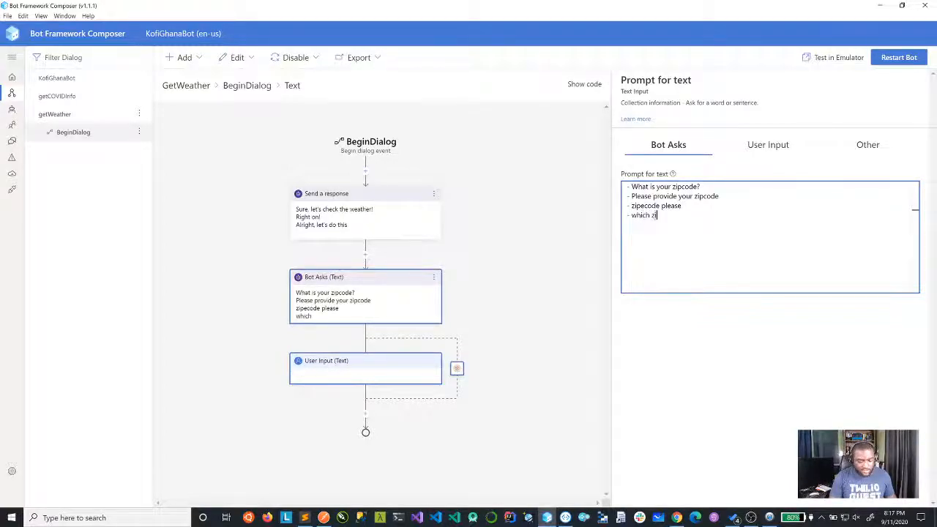
{"action": "type", "text": "pc"}
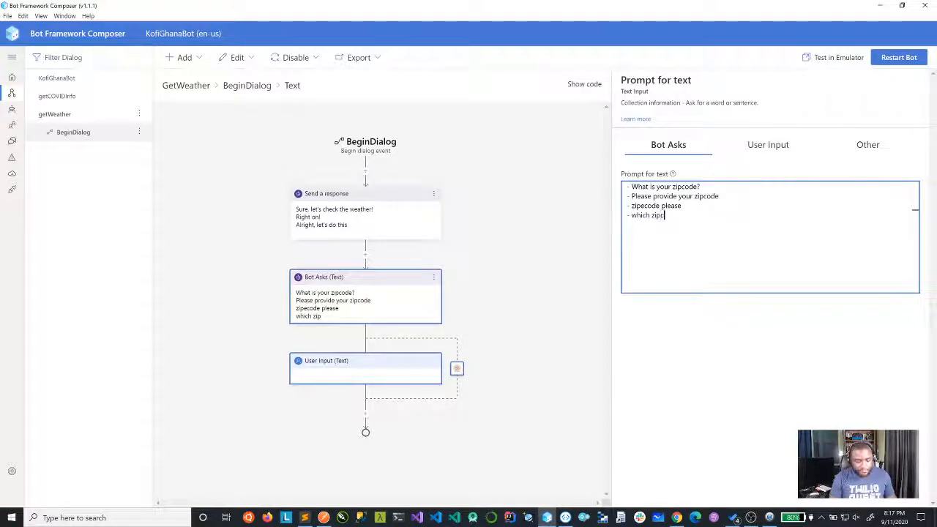
{"action": "type", "text": "ode a"}
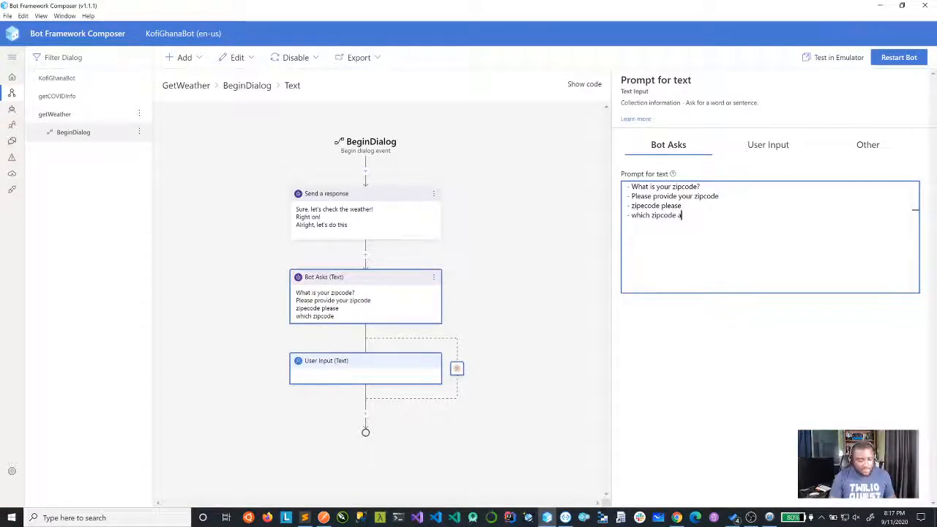
{"action": "type", "text": "re"}
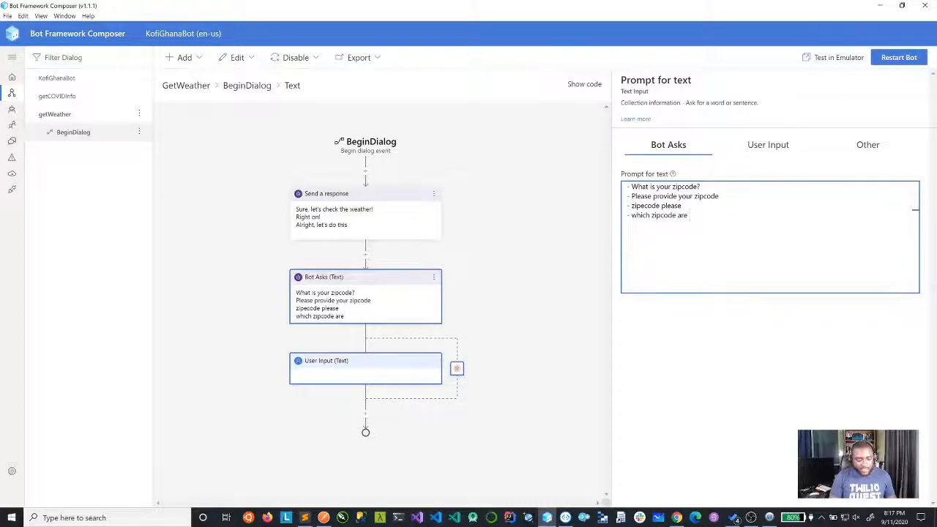
{"action": "type", "text": " we inoking fo"}
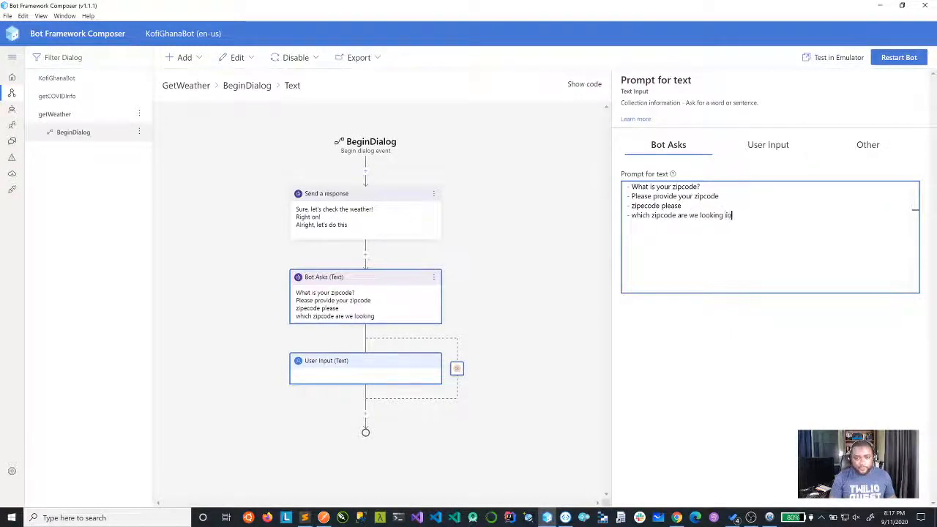
{"action": "type", "text": "r"}
{"action": "key", "text": "BackSpace"}
{"action": "key", "text": "BackSpace"}
{"action": "key", "text": "BackSpace"}
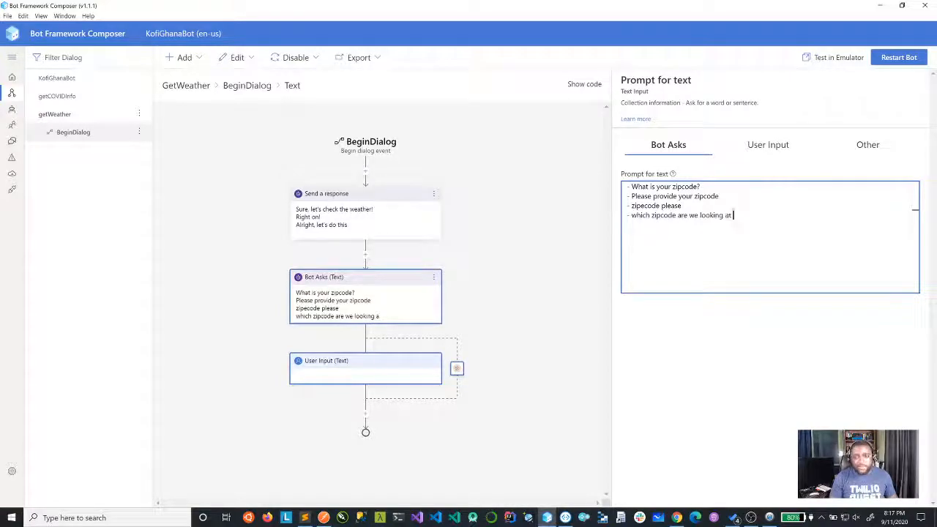
Reword the fourth prompt variation to read "which zipcode are we checking the weather for?"
{"action": "key", "text": "BackSpace"}
{"action": "key", "text": "BackSpace"}
{"action": "key", "text": "BackSpace"}
{"action": "key", "text": "BackSpace"}
{"action": "key", "text": "BackSpace"}
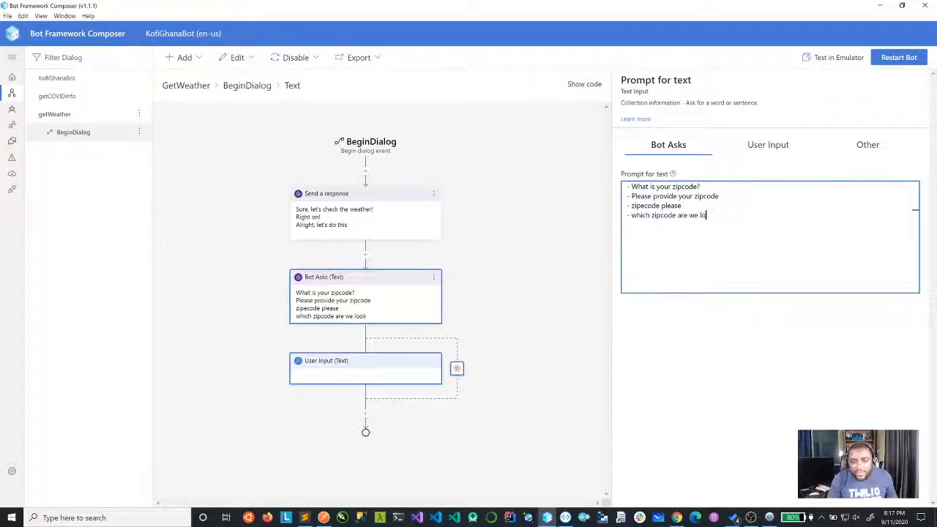
{"action": "key", "text": "BackSpace"}
{"action": "type", "text": "chec"}
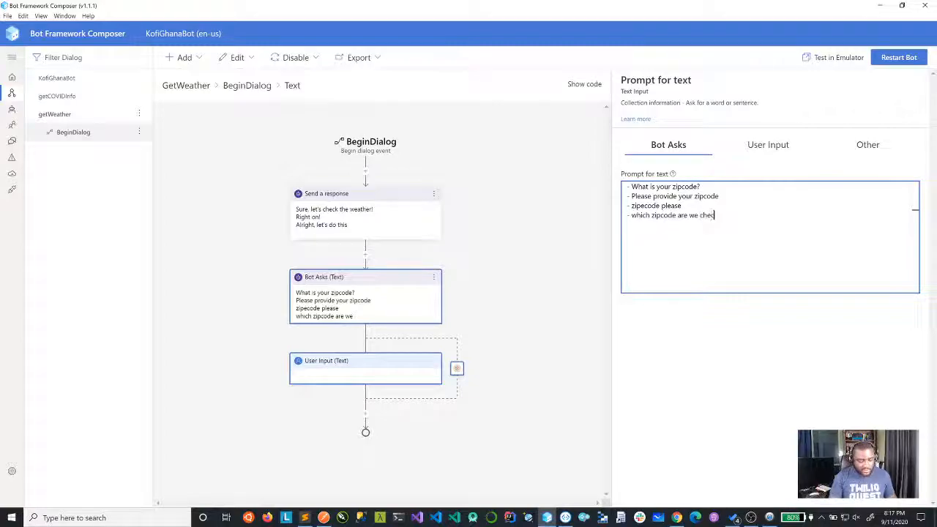
{"action": "type", "text": "king the weate"}
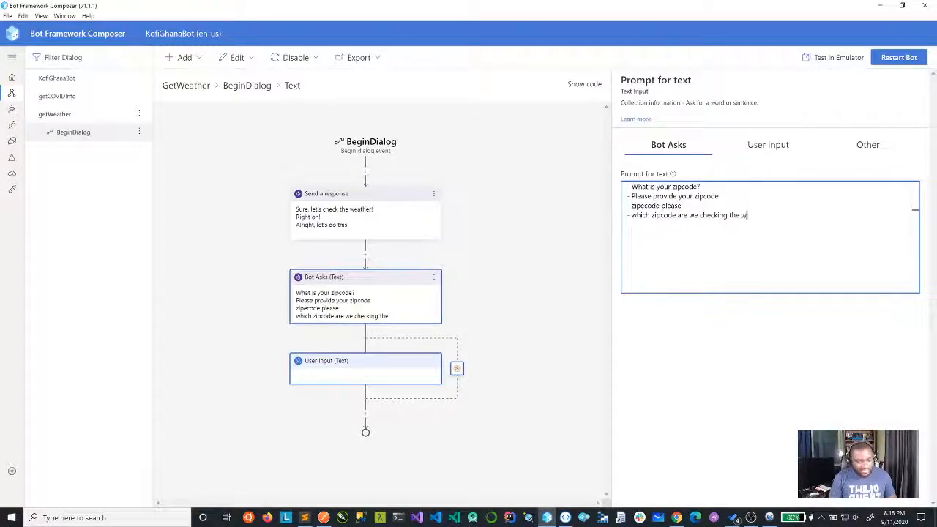
{"action": "key", "text": "BackSpace"}
{"action": "key", "text": "BackSpace"}
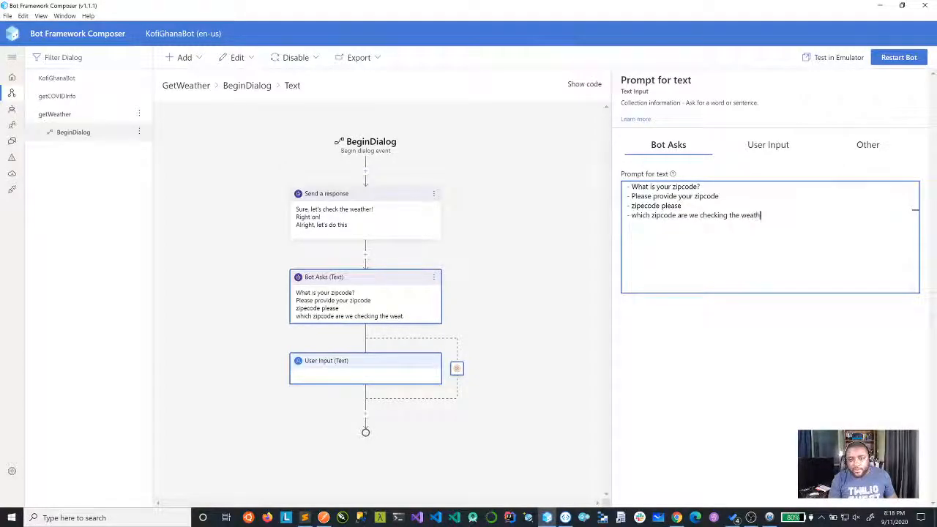
{"action": "type", "text": "ther for?"}
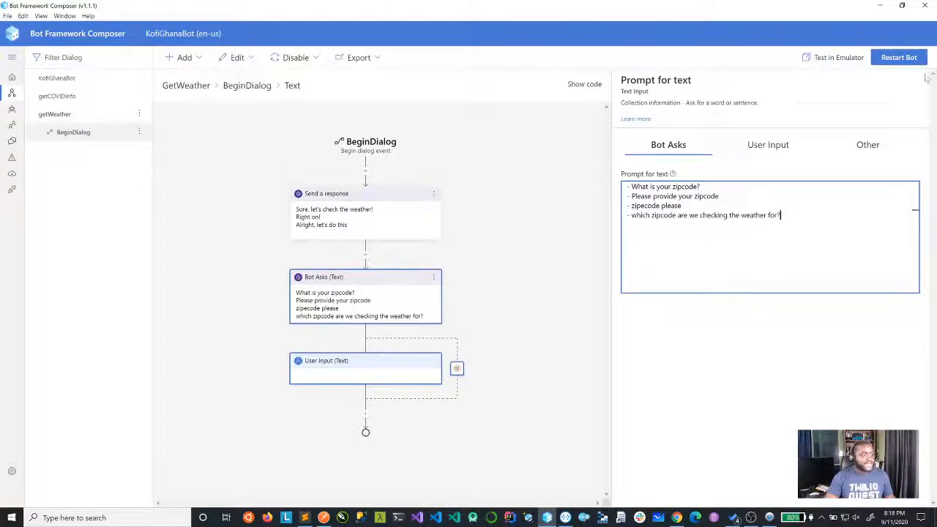
In the text question's User Input settings, review the Property type options and set the Property to user.zipcode
{"action": "left_click", "coordinate": [768, 146]}
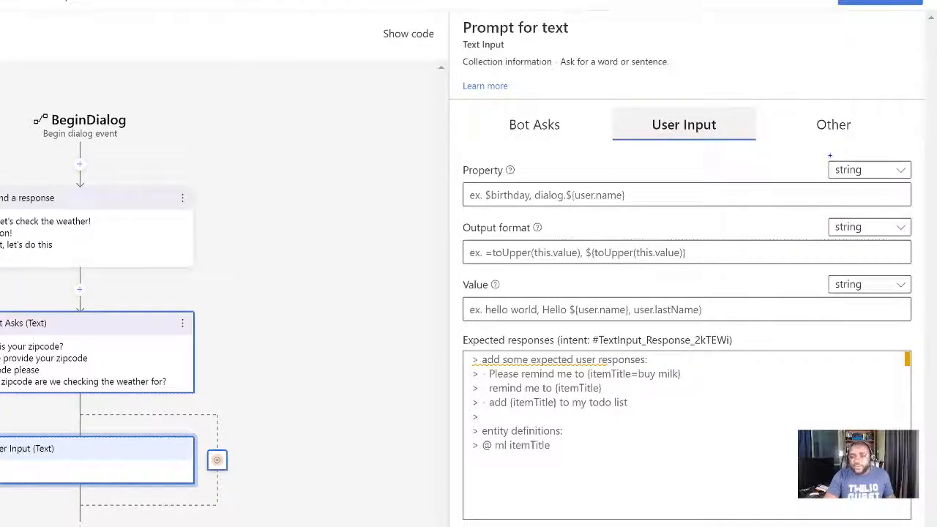
{"action": "mouse_move", "coordinate": [825, 156]}
{"action": "left_mouse_down"}
{"action": "mouse_move", "coordinate": [856, 193]}
{"action": "mouse_move", "coordinate": [906, 182]}
{"action": "mouse_move", "coordinate": [912, 163]}
{"action": "mouse_move", "coordinate": [833, 159]}
{"action": "left_mouse_up"}
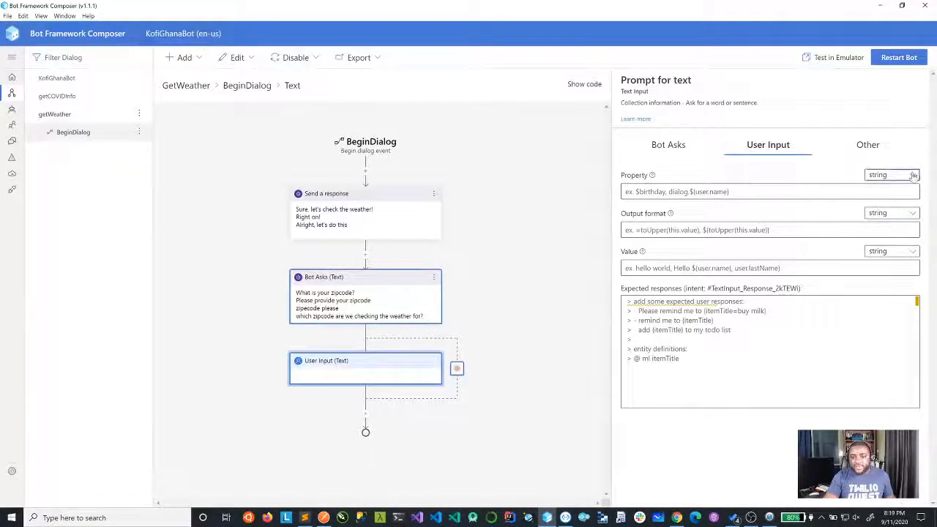
{"action": "left_click", "coordinate": [902, 172]}
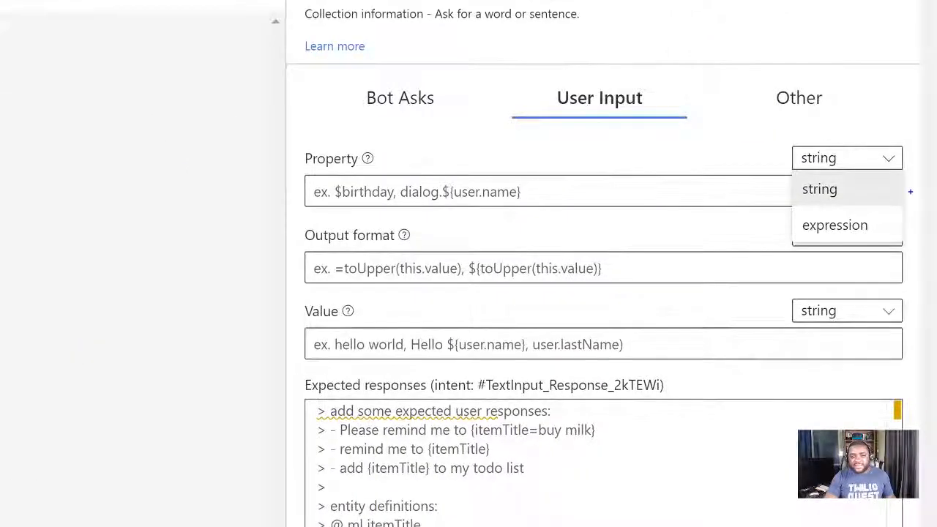
{"action": "mouse_move", "coordinate": [796, 145]}
{"action": "left_mouse_down"}
{"action": "mouse_move", "coordinate": [785, 140]}
{"action": "mouse_move", "coordinate": [791, 232]}
{"action": "mouse_move", "coordinate": [841, 253]}
{"action": "mouse_move", "coordinate": [912, 236]}
{"action": "mouse_move", "coordinate": [915, 139]}
{"action": "mouse_move", "coordinate": [784, 145]}
{"action": "left_mouse_up"}
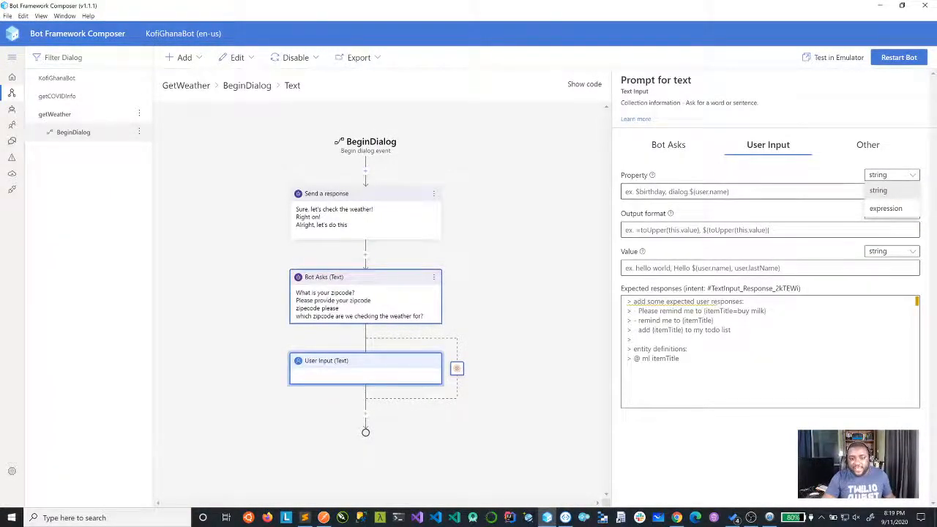
{"action": "left_click", "coordinate": [625, 192]}
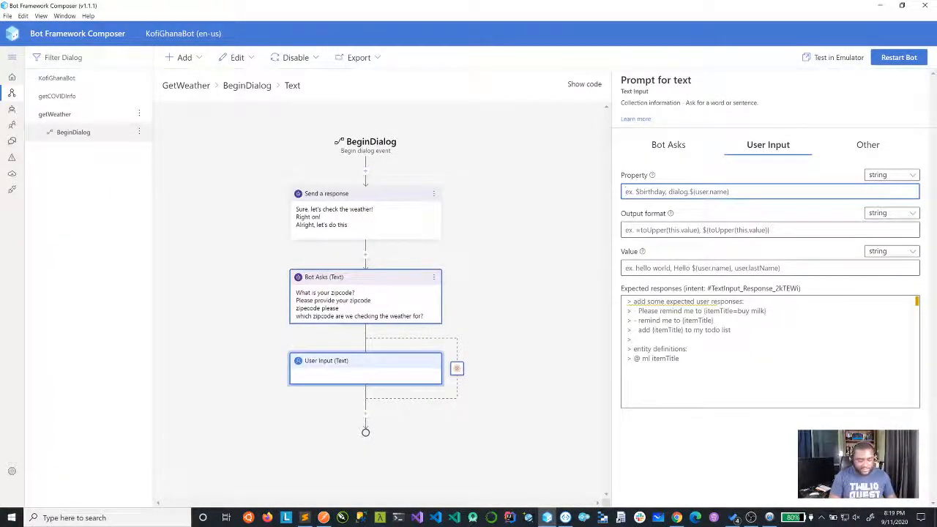
{"action": "type", "text": "user"}
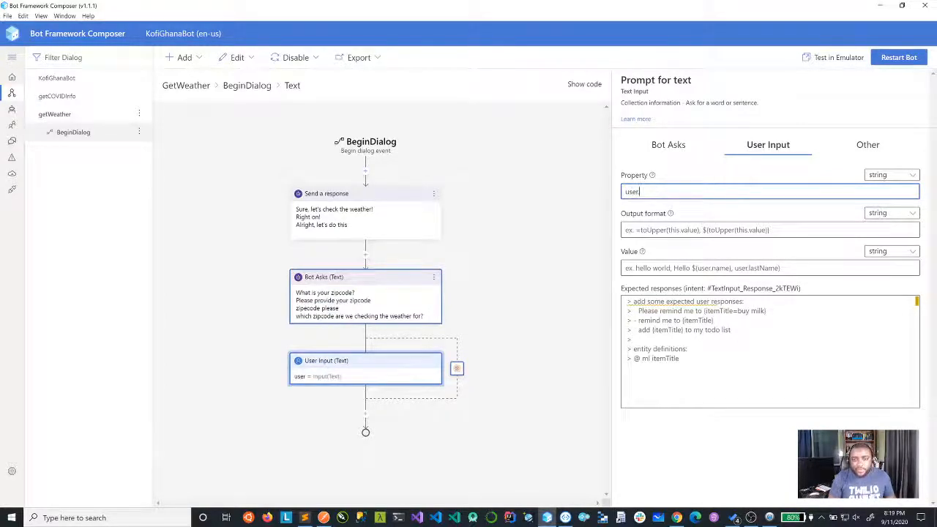
{"action": "type", "text": ".zipcod"}
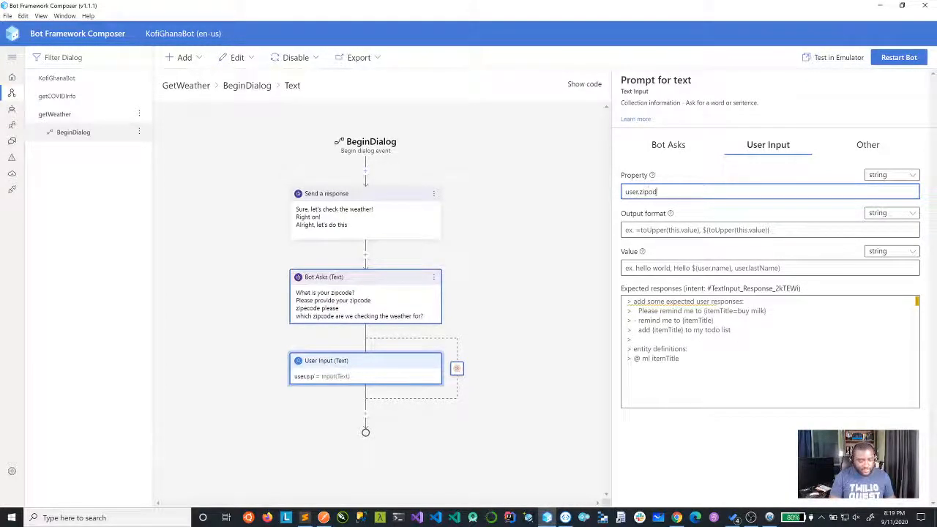
{"action": "type", "text": "e"}
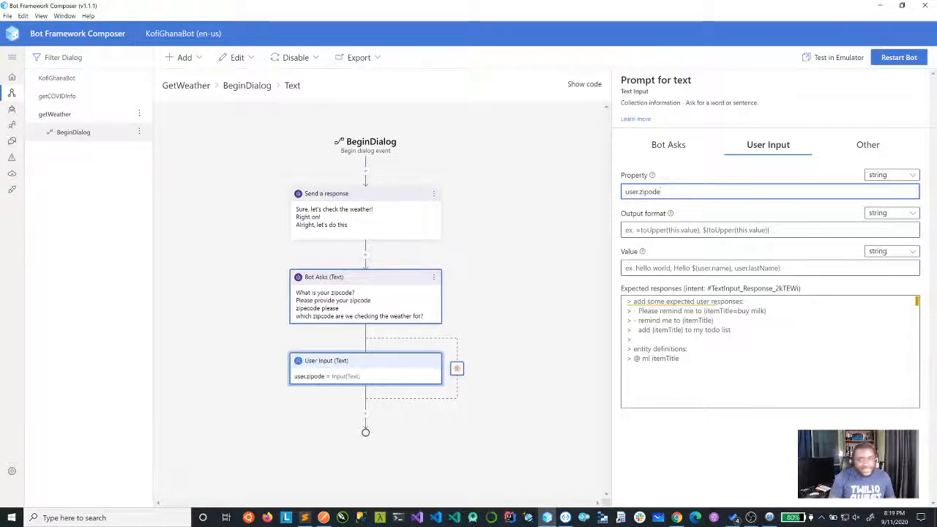
{"action": "key", "text": "BackSpace"}
{"action": "key", "text": "BackSpace"}
{"action": "key", "text": "BackSpace"}
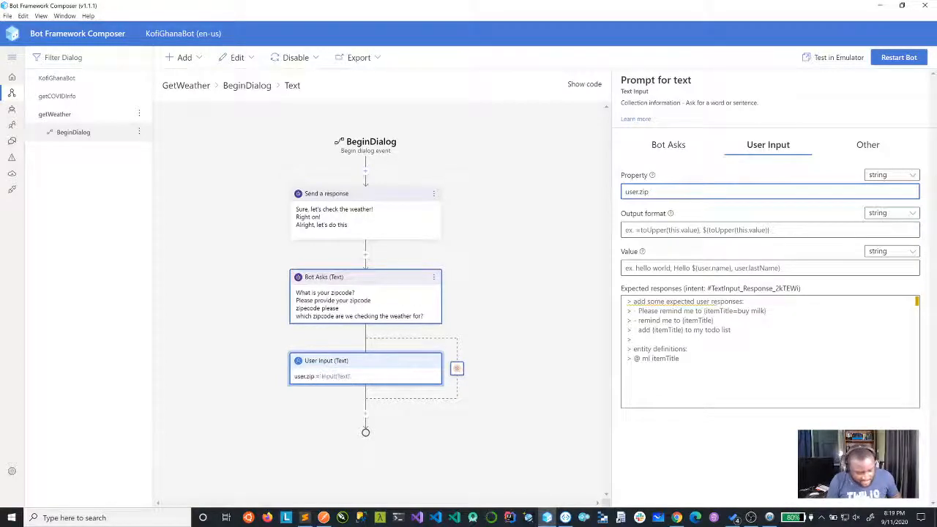
{"action": "type", "text": "code"}
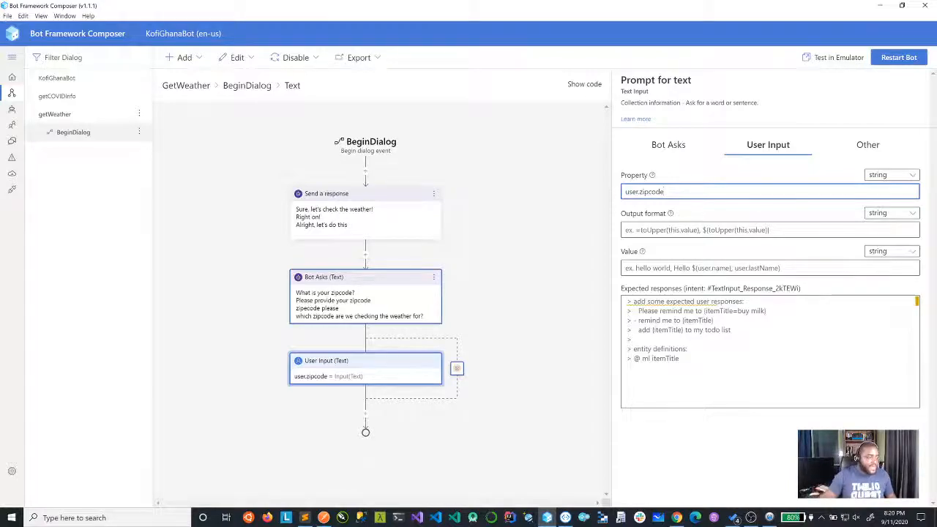
Enter =trim(this.value) as the Output format while its type is string
{"action": "key", "text": "Tab"}
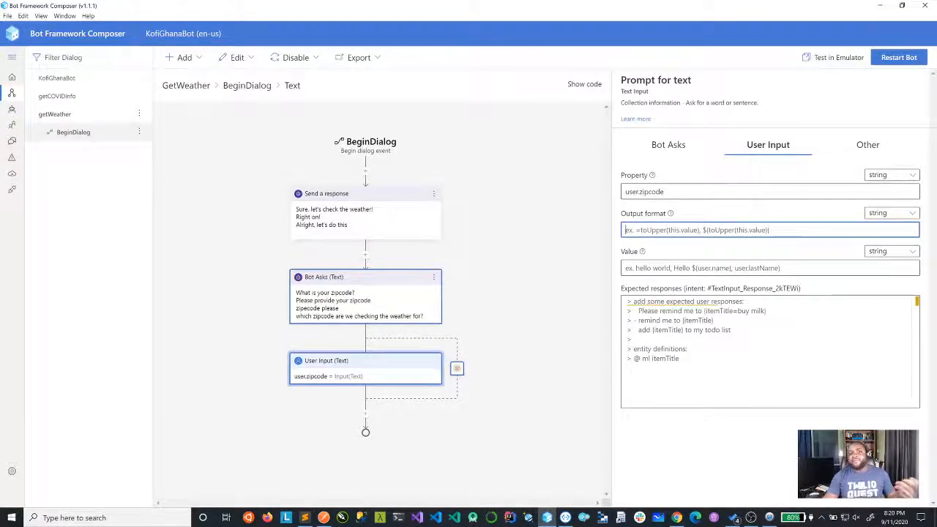
{"action": "type", "text": "="}
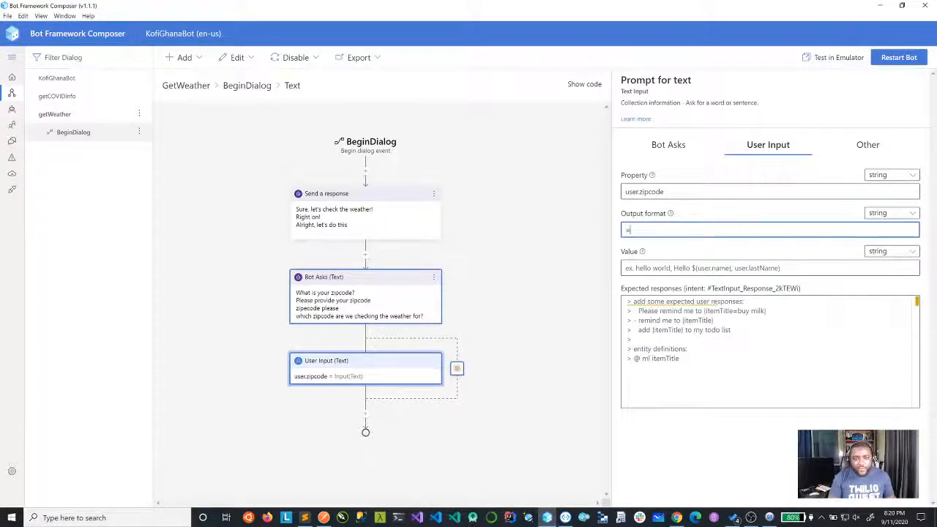
{"action": "type", "text": "trim"}
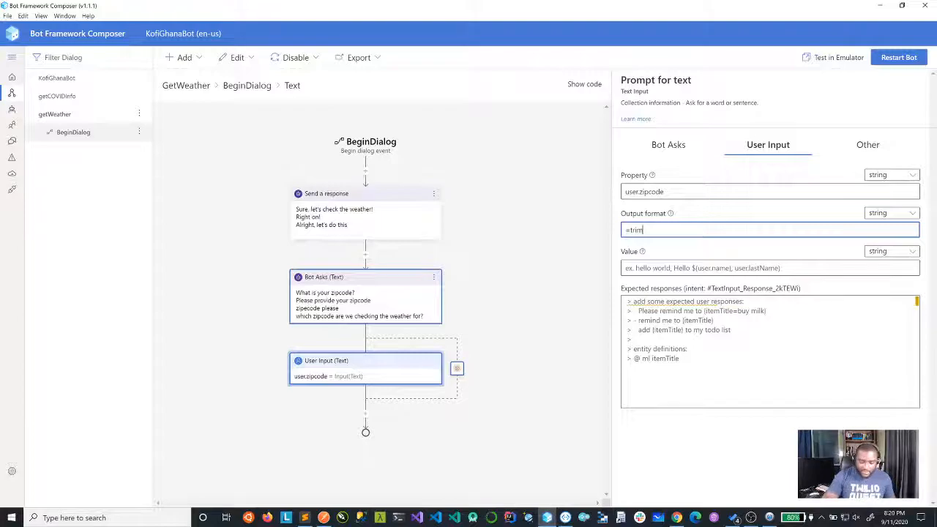
{"action": "type", "text": "("}
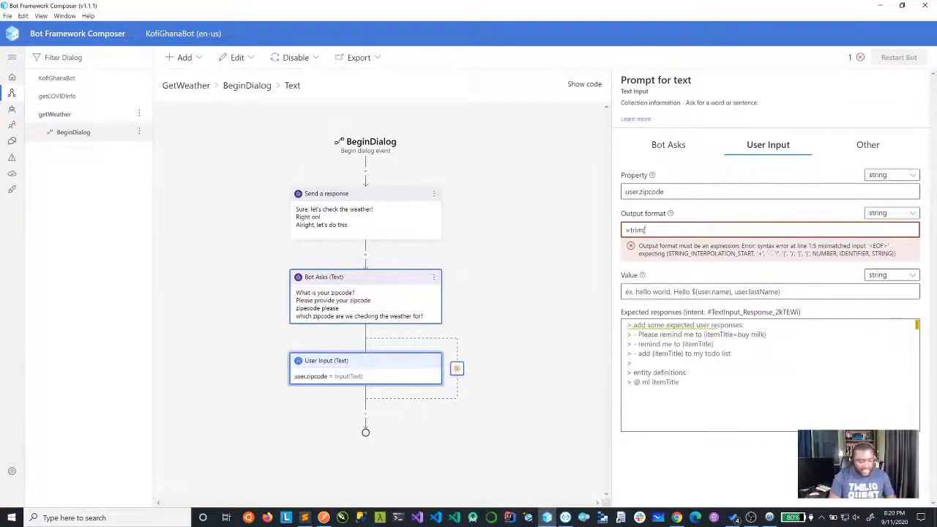
{"action": "type", "text": "this.value"}
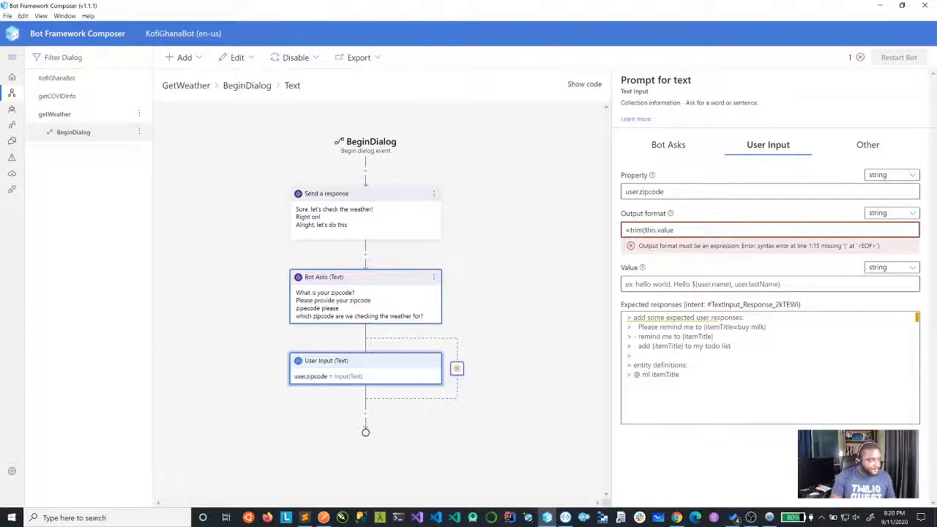
{"action": "type", "text": ")"}
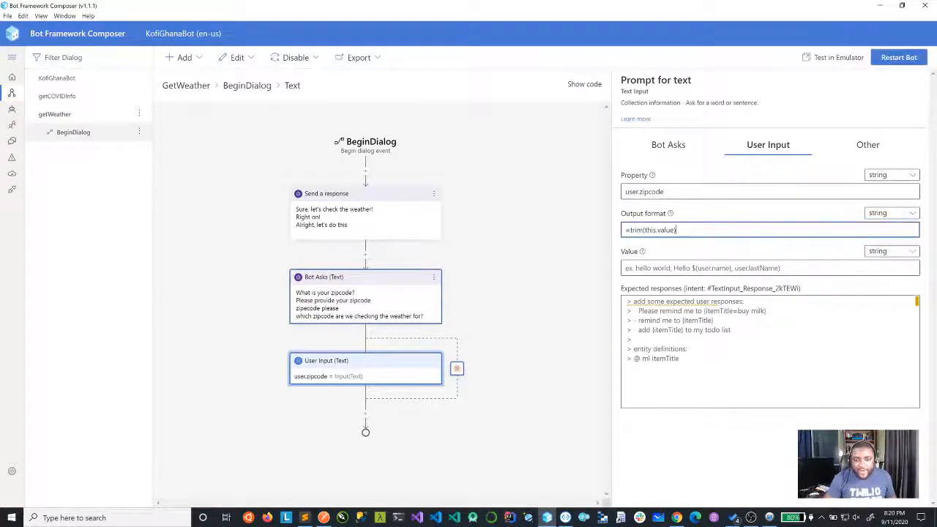
Switch the Output format type to expression and set it to =trim(this.value), using the suggested this.value variable
{"action": "left_click", "coordinate": [910, 213]}
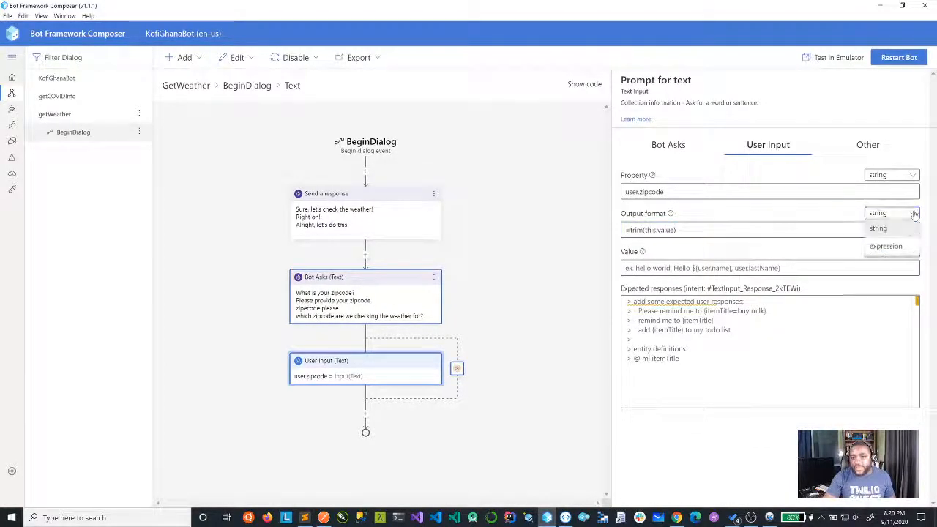
{"action": "left_click", "coordinate": [892, 246]}
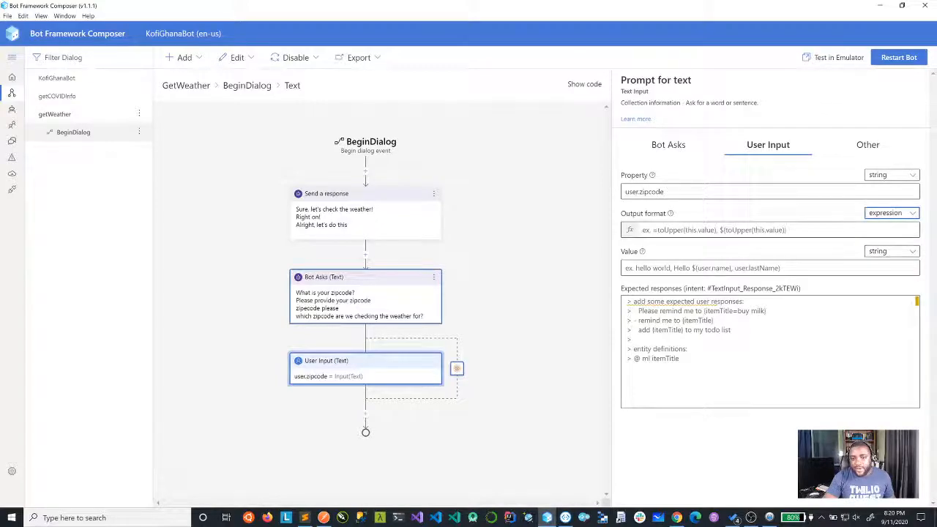
{"action": "left_click", "coordinate": [747, 229]}
{"action": "type", "text": "="}
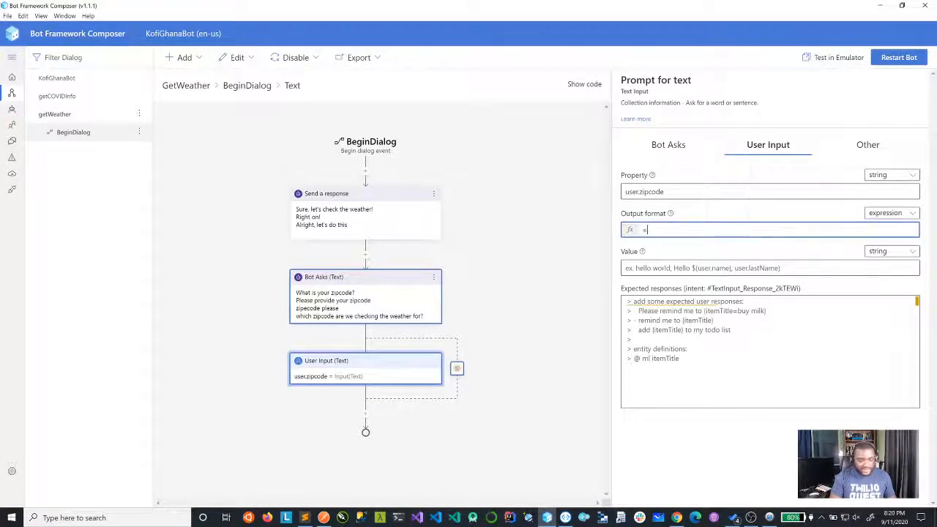
{"action": "type", "text": "trim("}
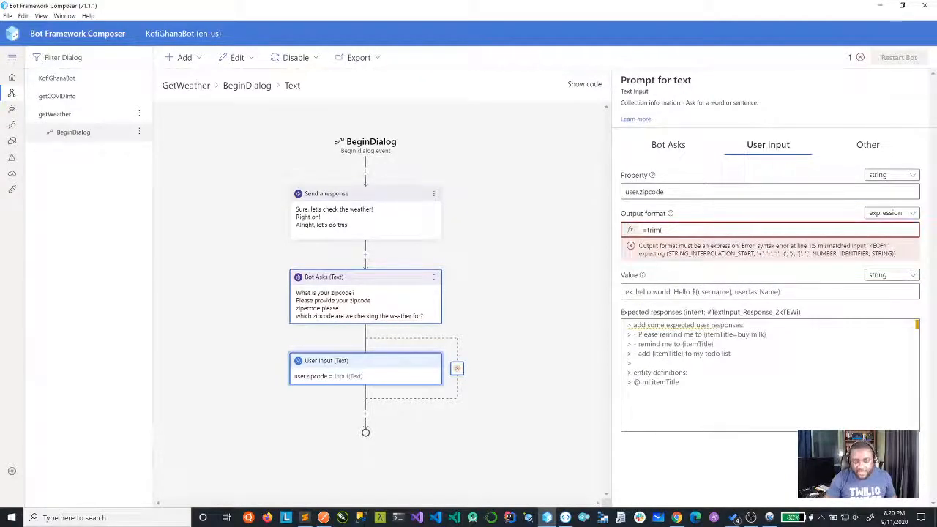
{"action": "key", "text": "BackSpace"}
{"action": "key", "text": "BackSpace"}
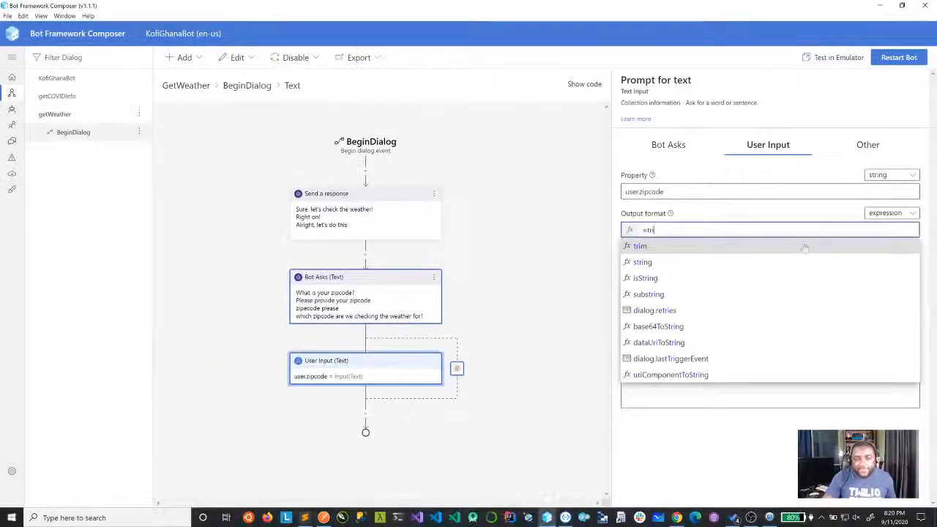
{"action": "key", "text": "ctrl+alt+t"}
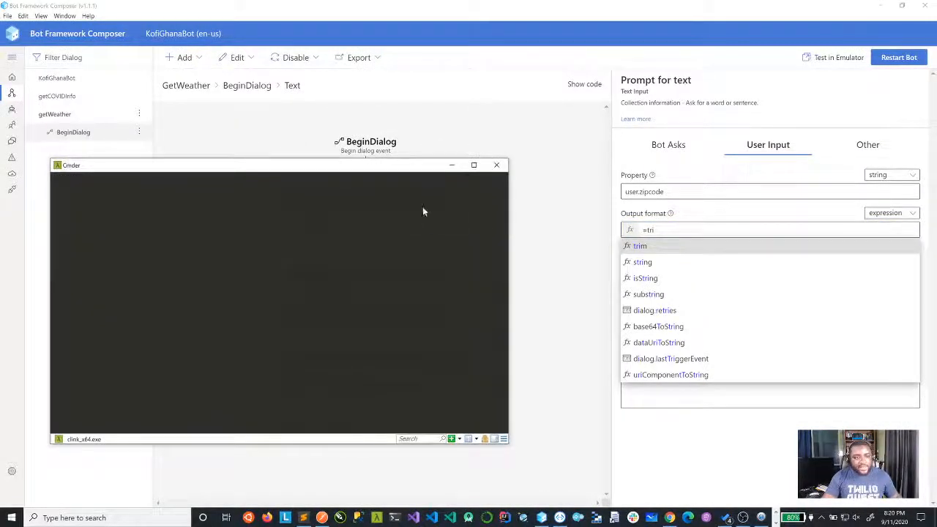
{"action": "left_click", "coordinate": [497, 165]}
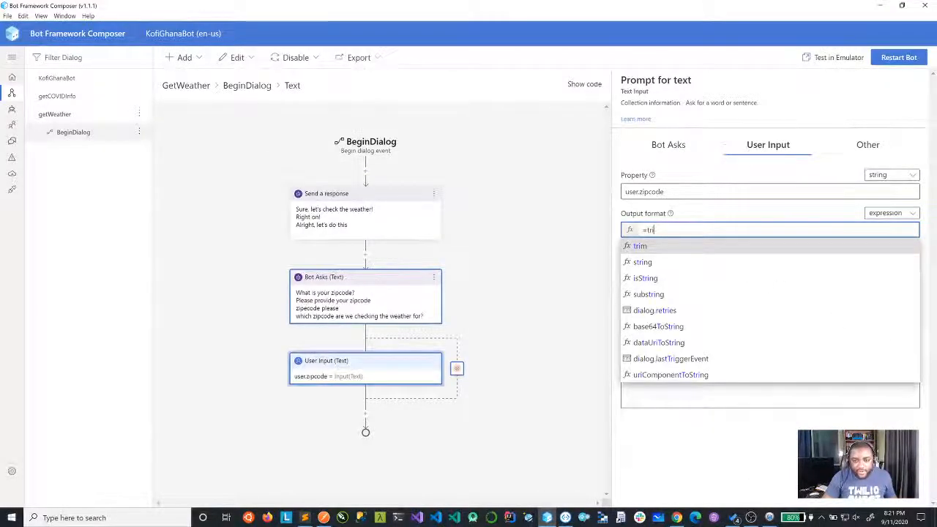
{"action": "type", "text": "m"}
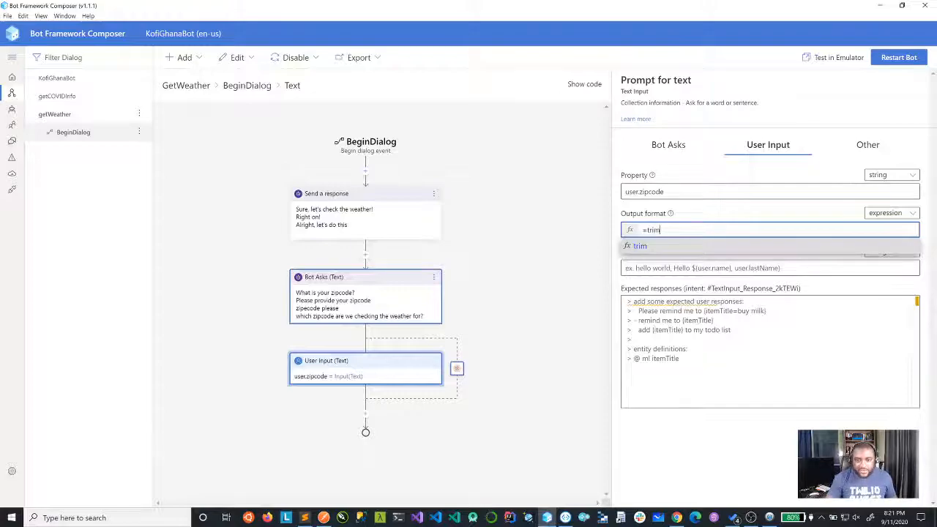
{"action": "type", "text": "("}
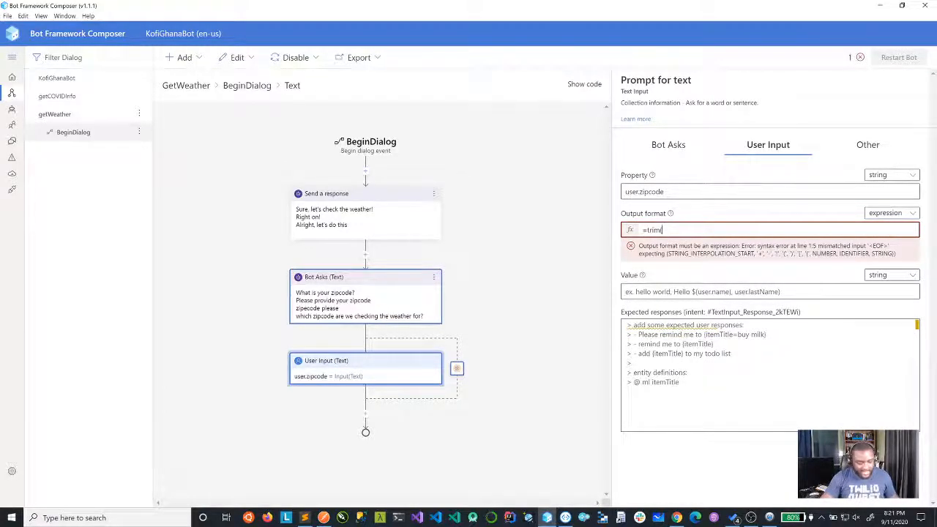
{"action": "type", "text": "this"}
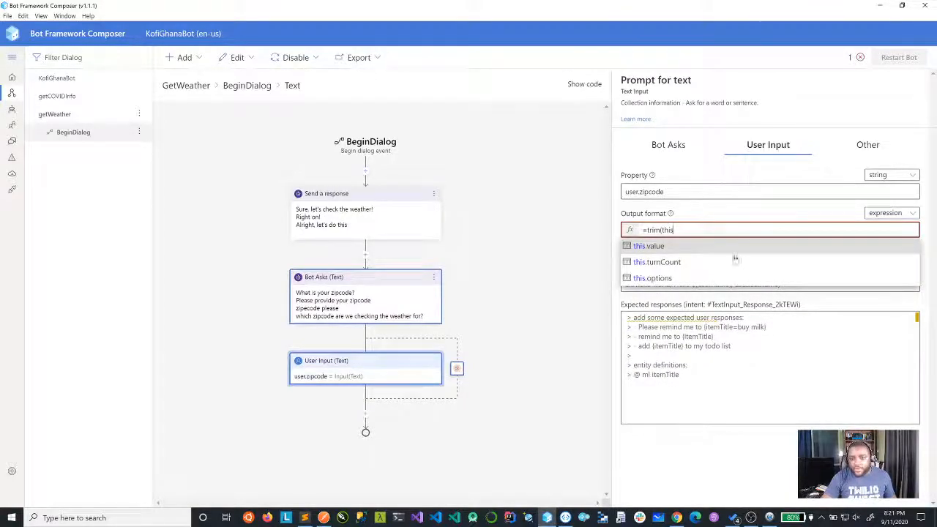
{"action": "left_click", "coordinate": [679, 249]}
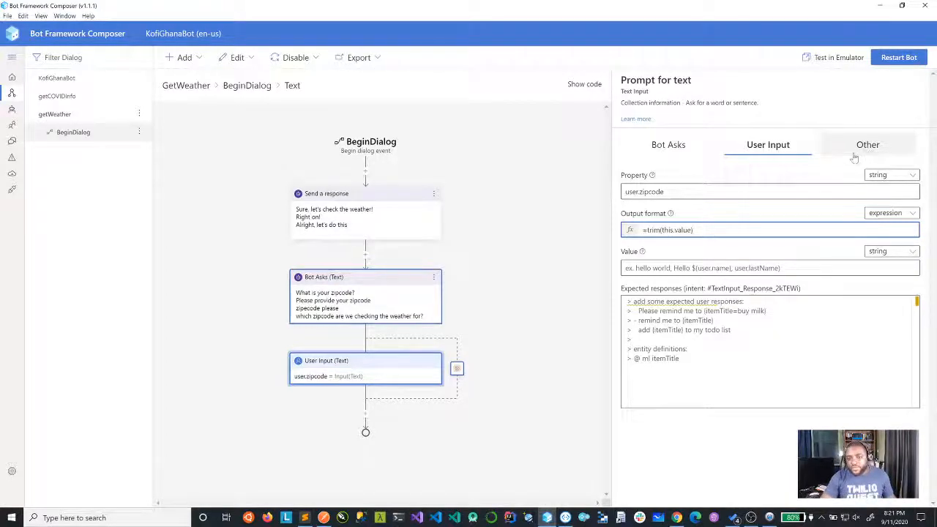
Restart the bot, then set the getWeather dialog's Recognizer Type to Regular Expression and restart the bot again
{"action": "left_click", "coordinate": [899, 59]}
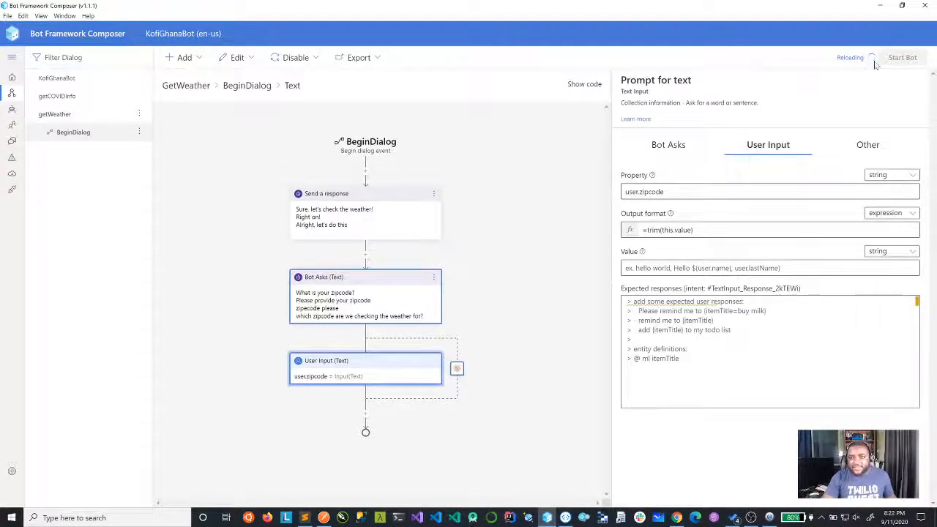
{"action": "left_click", "coordinate": [61, 115]}
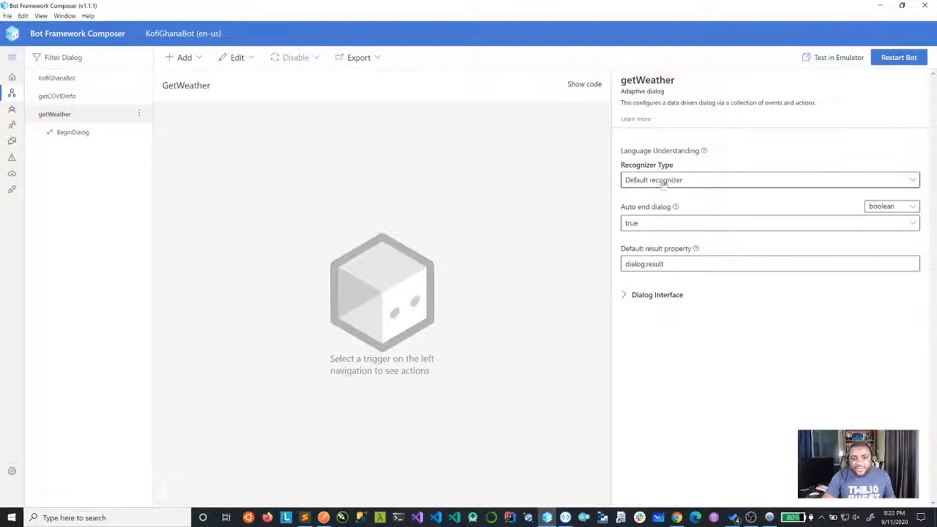
{"action": "left_click", "coordinate": [914, 180]}
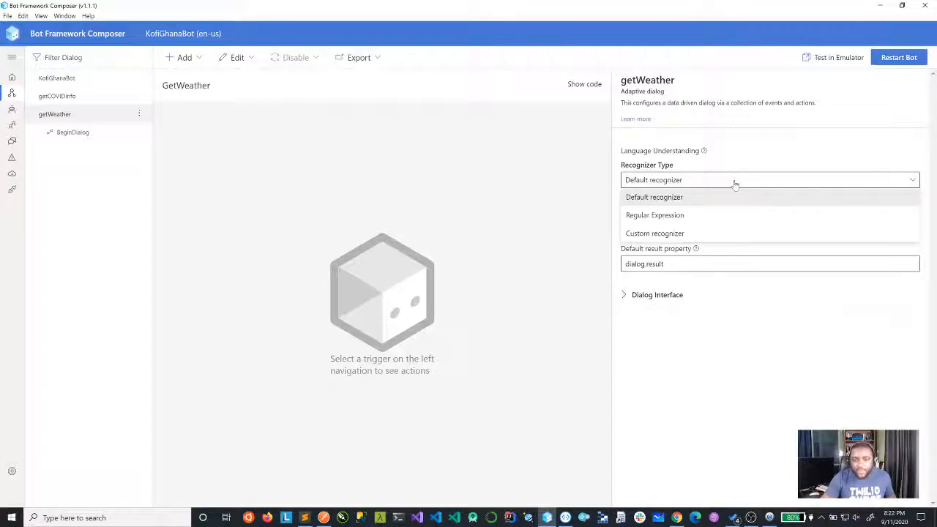
{"action": "left_click", "coordinate": [644, 216]}
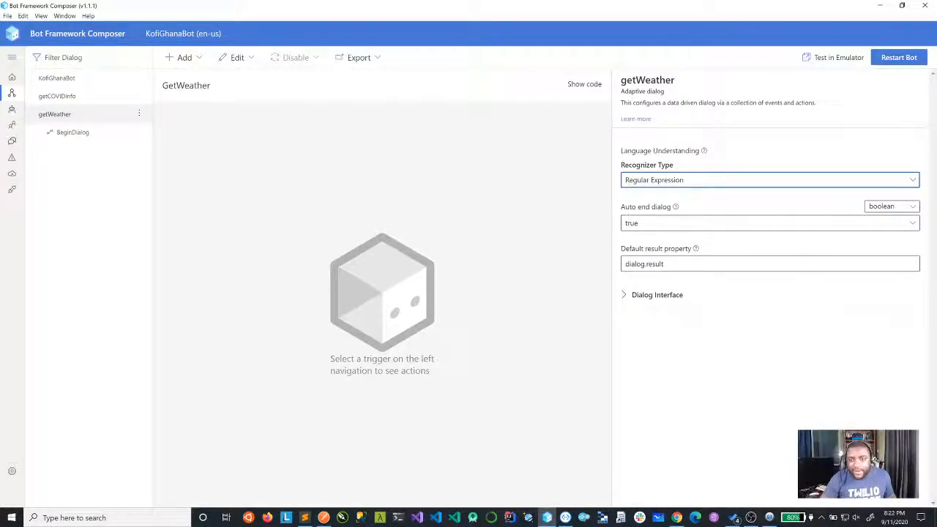
{"action": "left_click", "coordinate": [898, 59]}
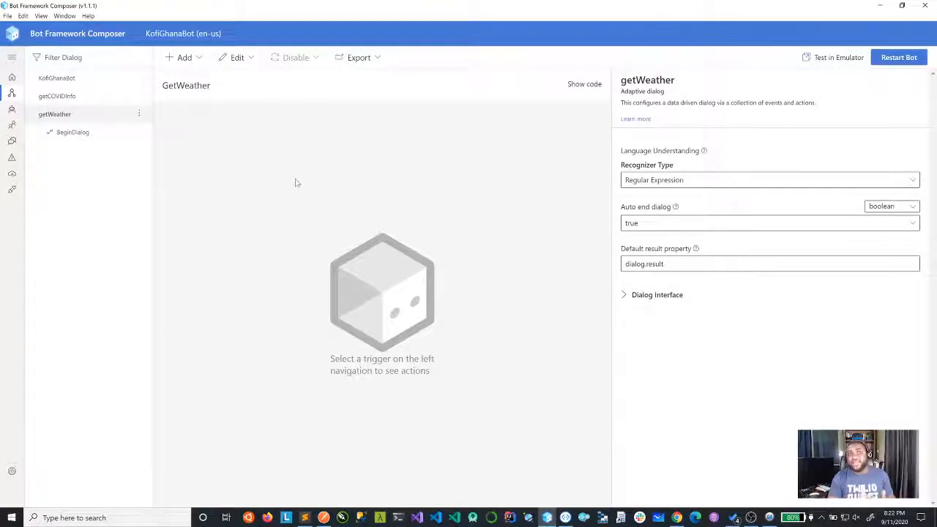
Open the Other settings of the zipcode question in getWeather's BeginDialog and start editing its Unrecognized prompt
{"action": "left_click", "coordinate": [73, 134]}
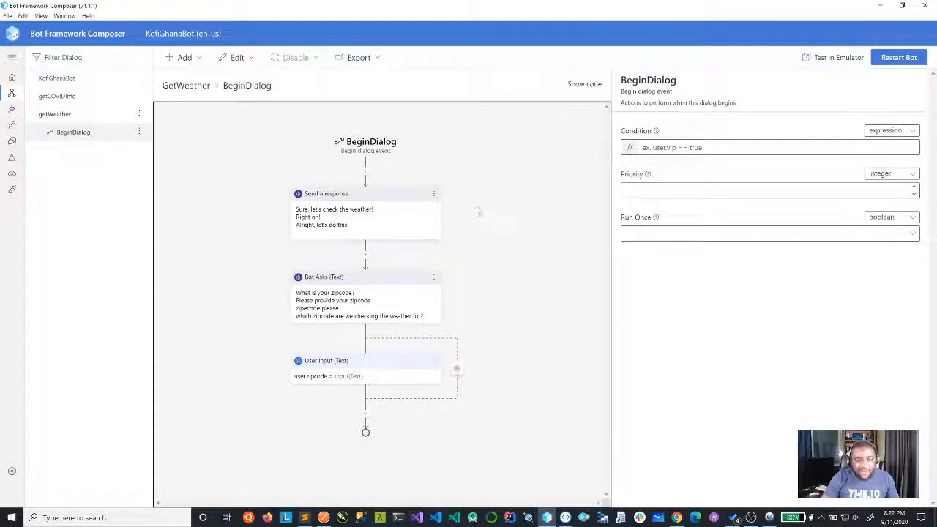
{"action": "left_click", "coordinate": [408, 281]}
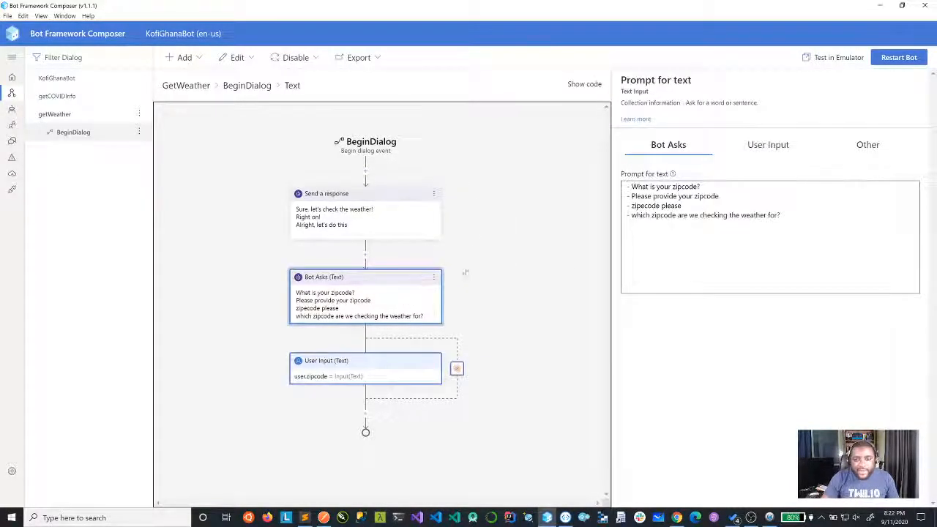
{"action": "left_click", "coordinate": [777, 145]}
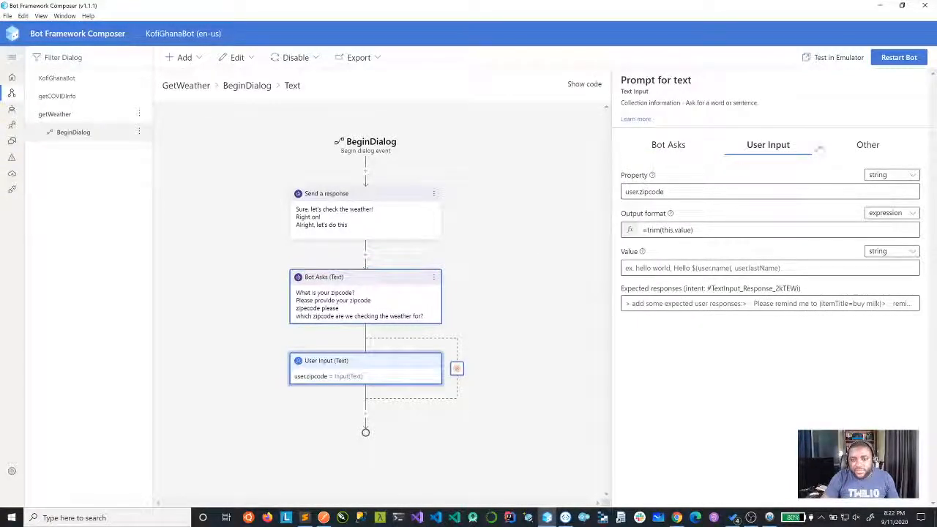
{"action": "left_click", "coordinate": [869, 145]}
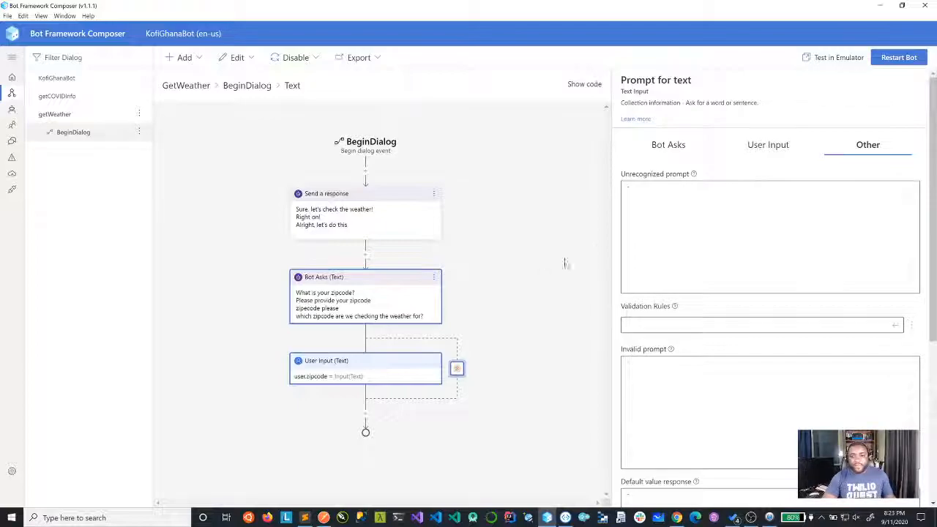
{"action": "left_click", "coordinate": [633, 231]}
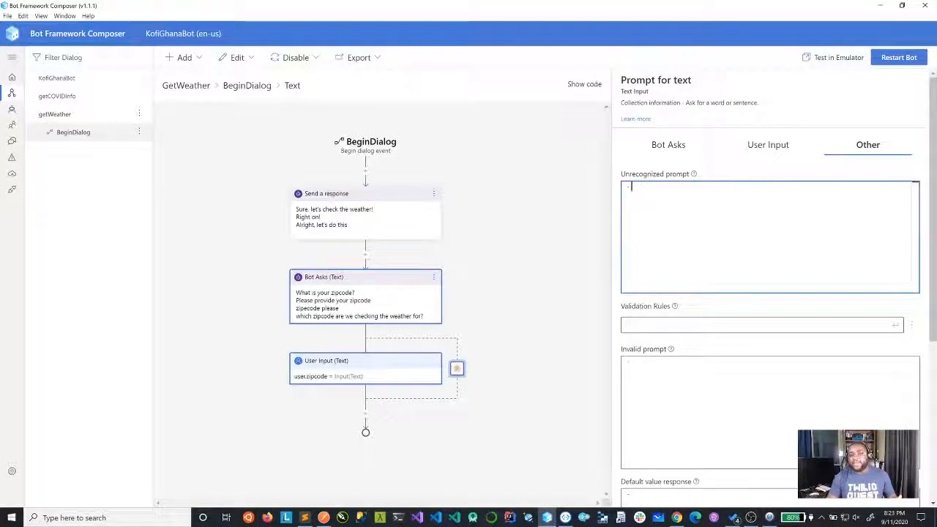